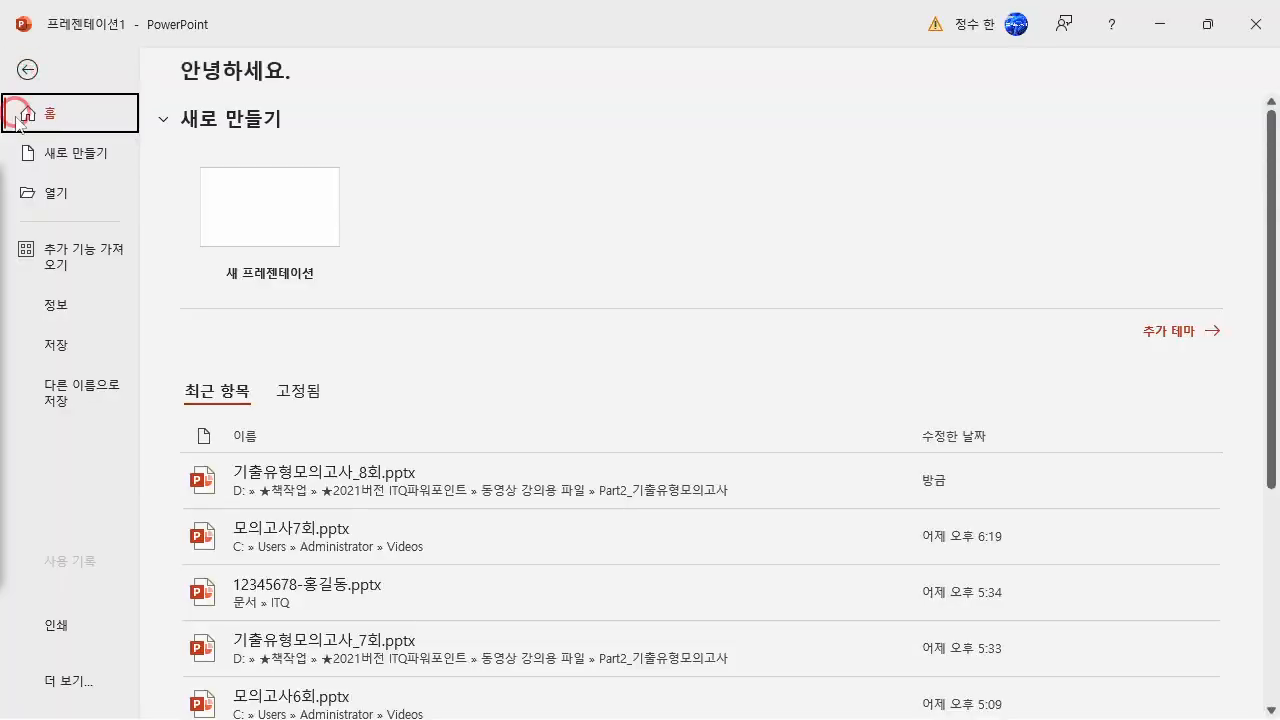
- Save the presentation in the ITQ folder under Documents, overwriting the existing .pptx file there
left_click(66, 348)
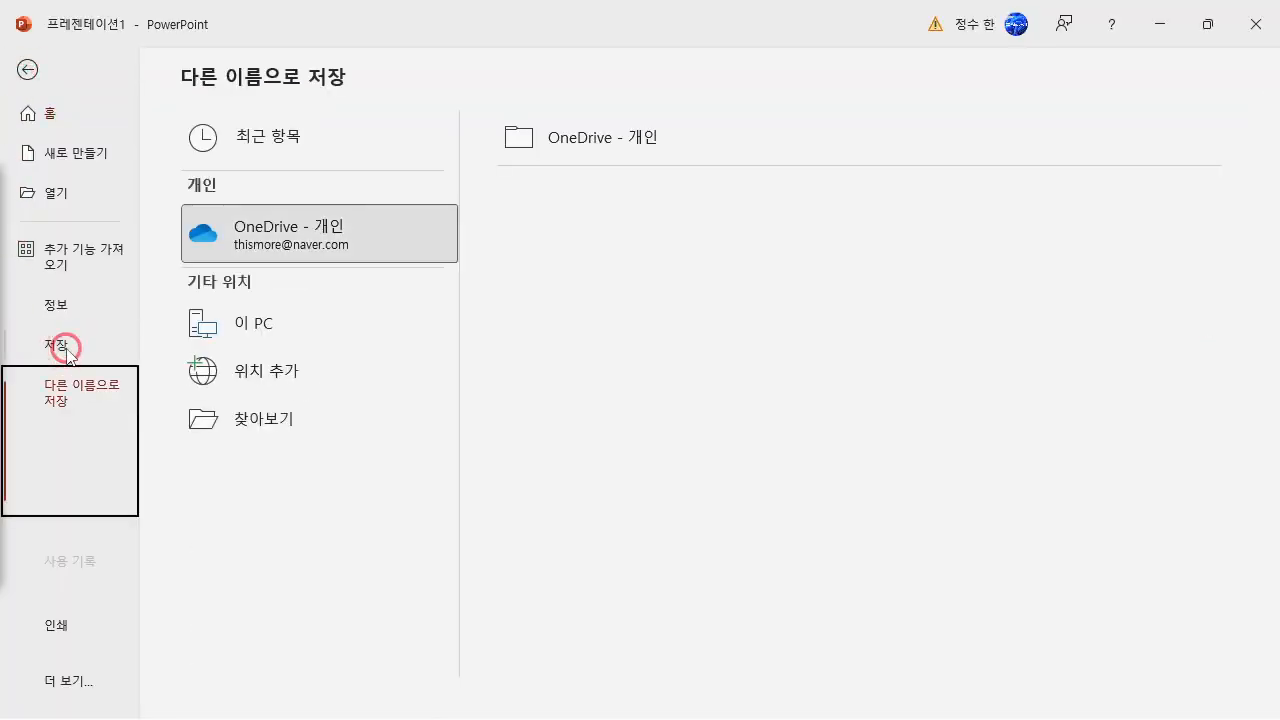
left_click(258, 326)
left_click(258, 326)
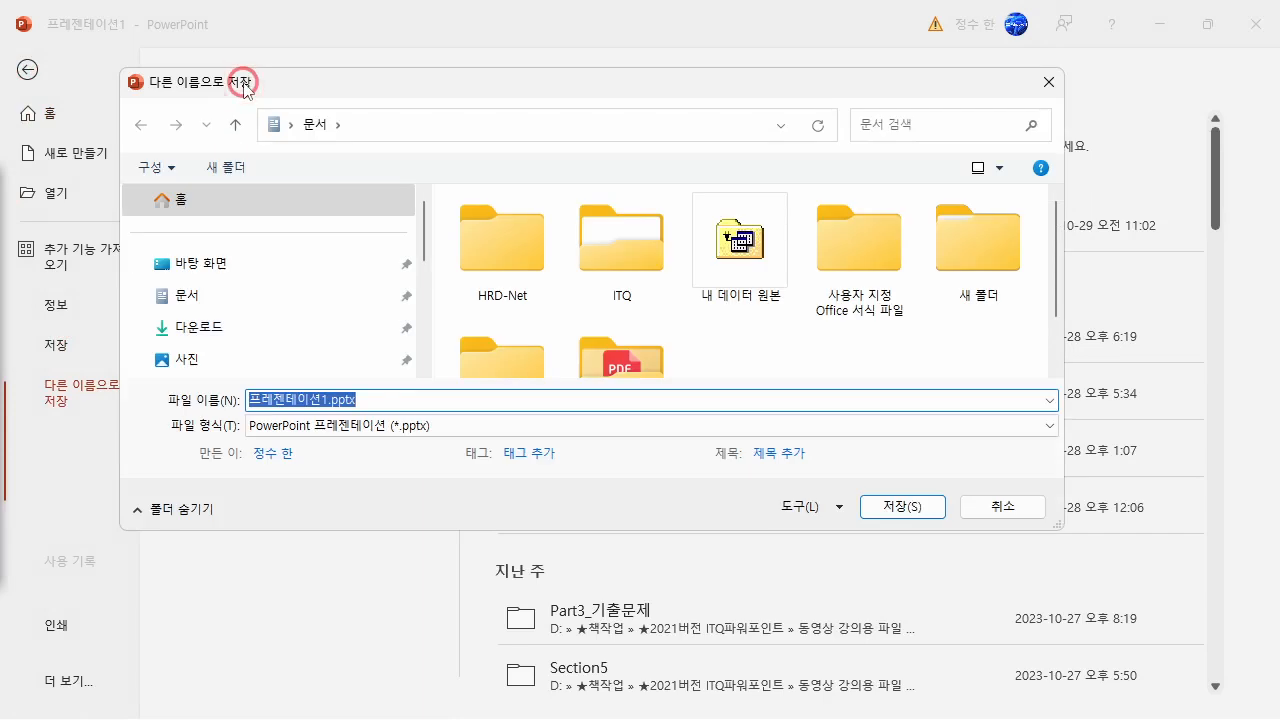
double_click(624, 268)
left_click(553, 272)
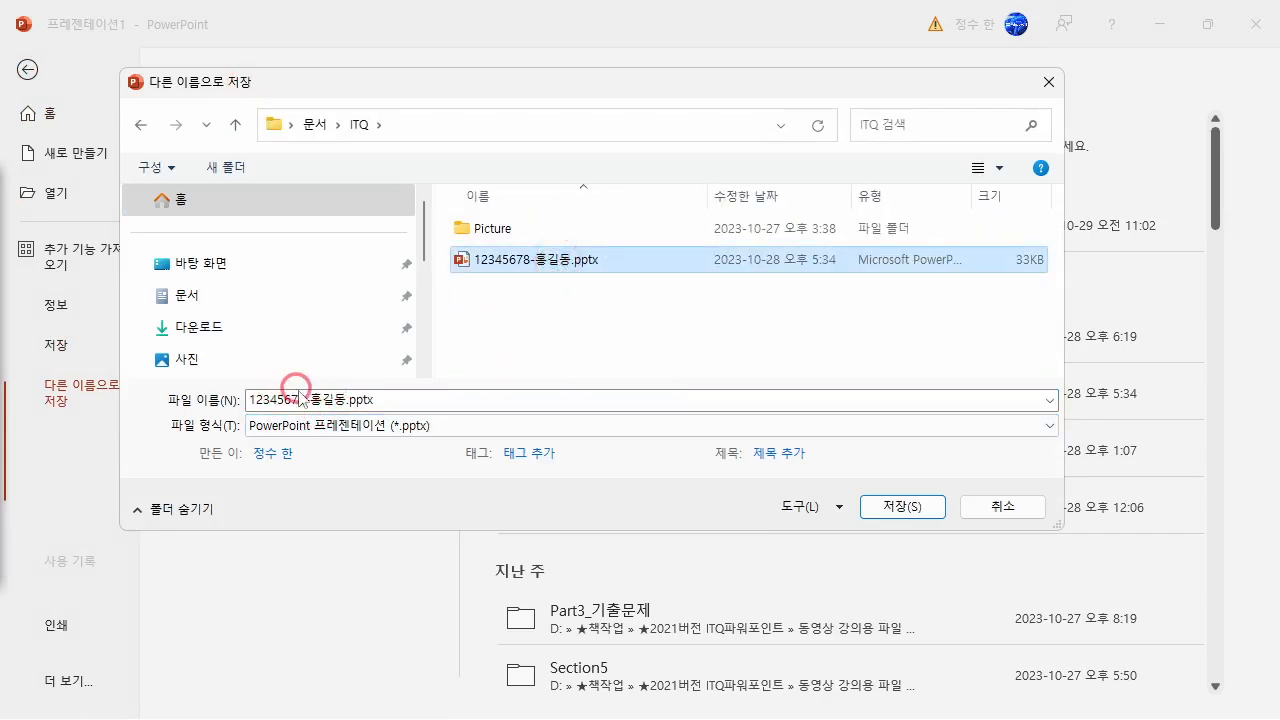
left_click(902, 507)
left_click(667, 376)
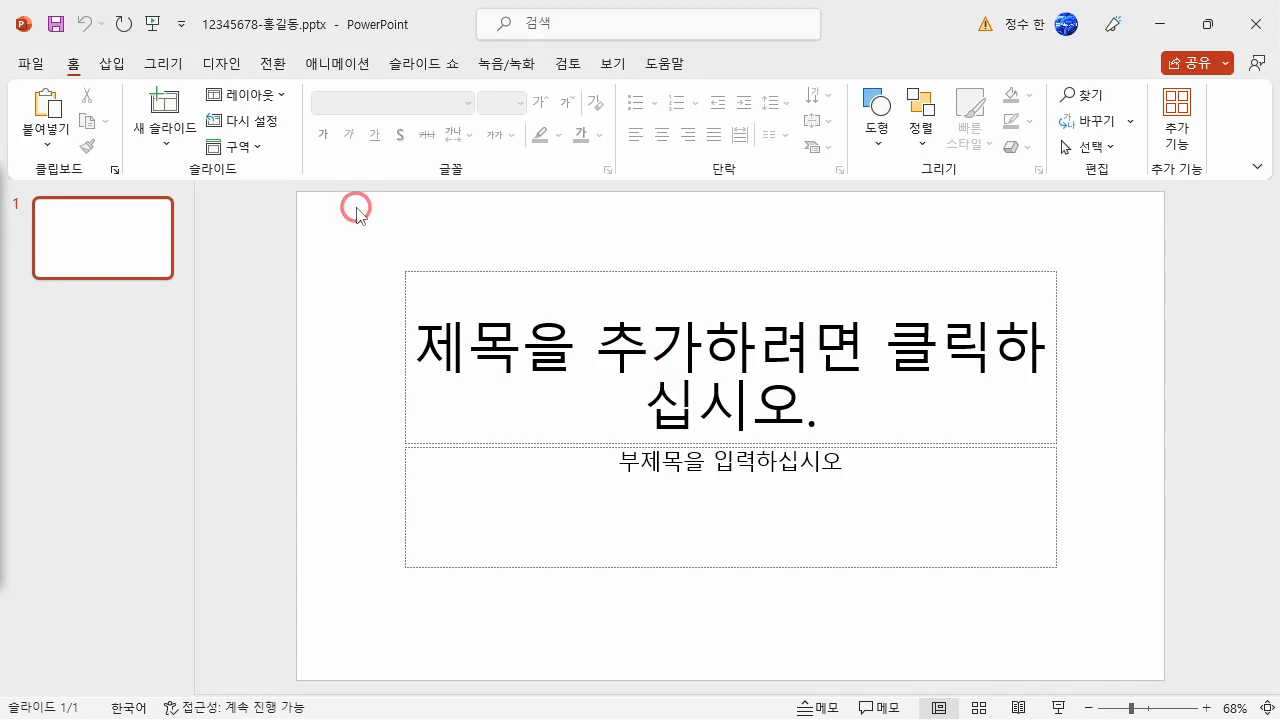
- Set the slide size to A4 용지(210x297mm) and scale the content with the 맞춤 확인 option
left_click(221, 63)
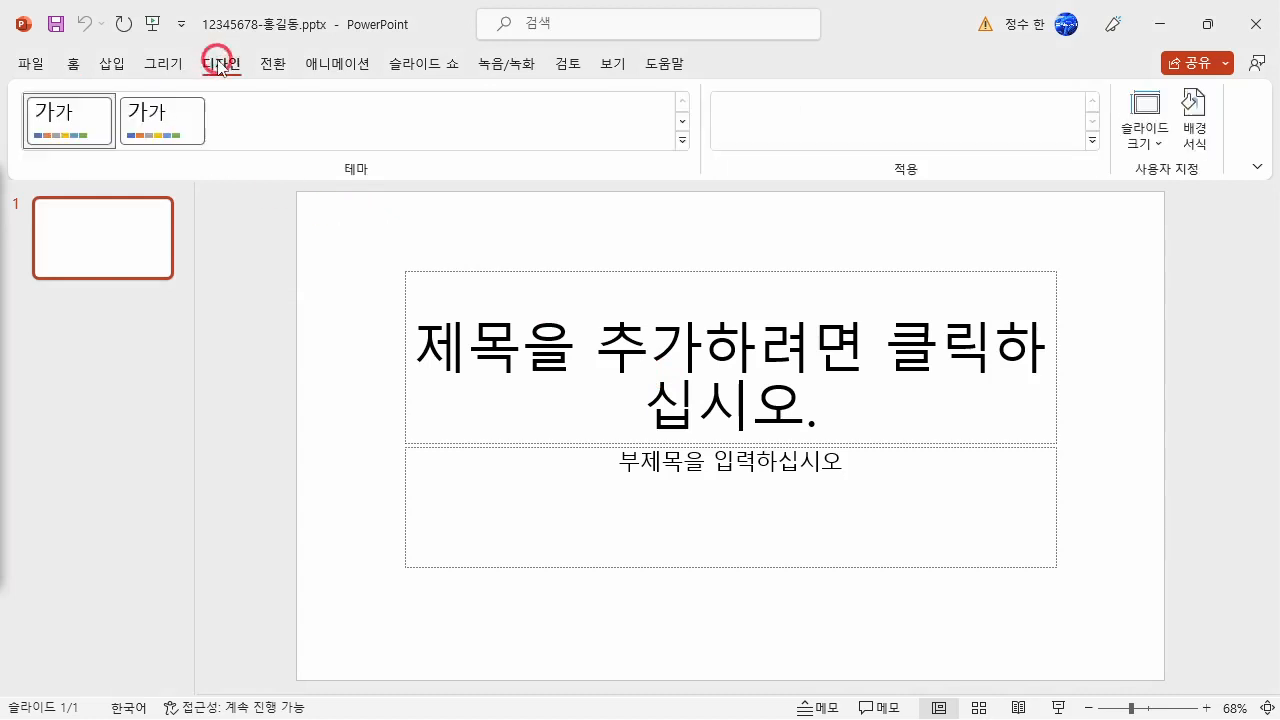
left_click(1143, 150)
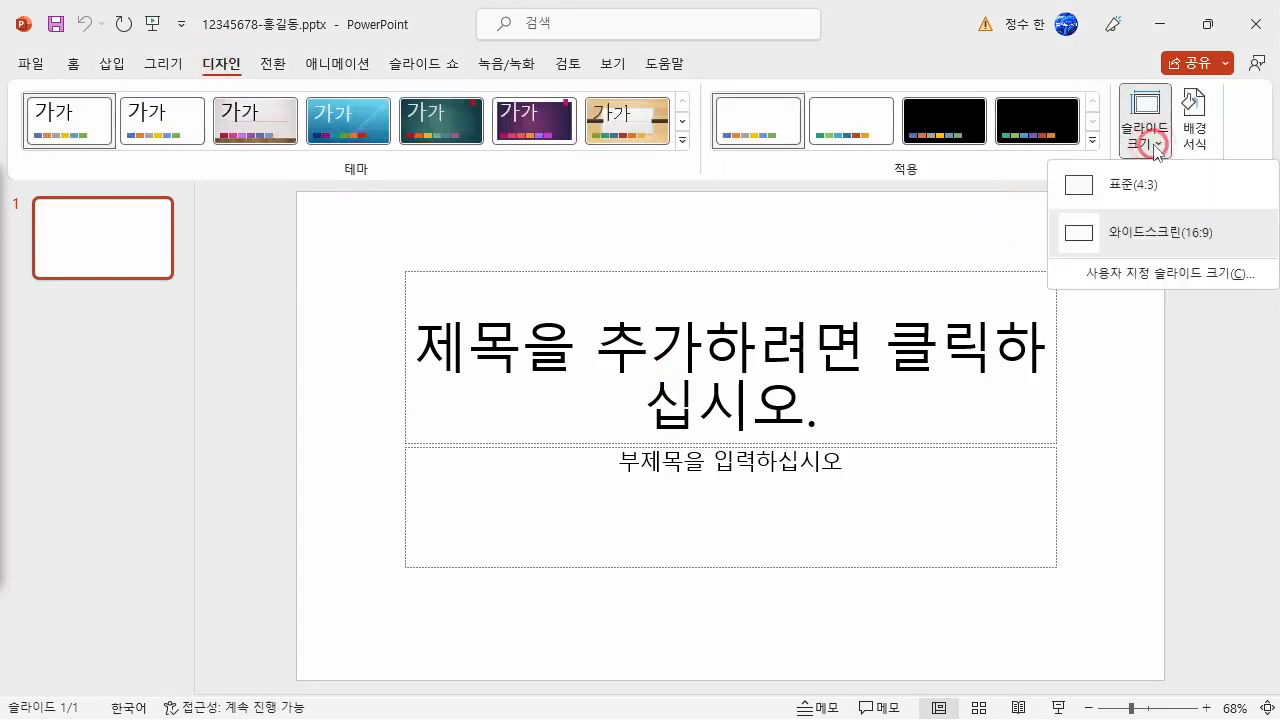
left_click(1156, 275)
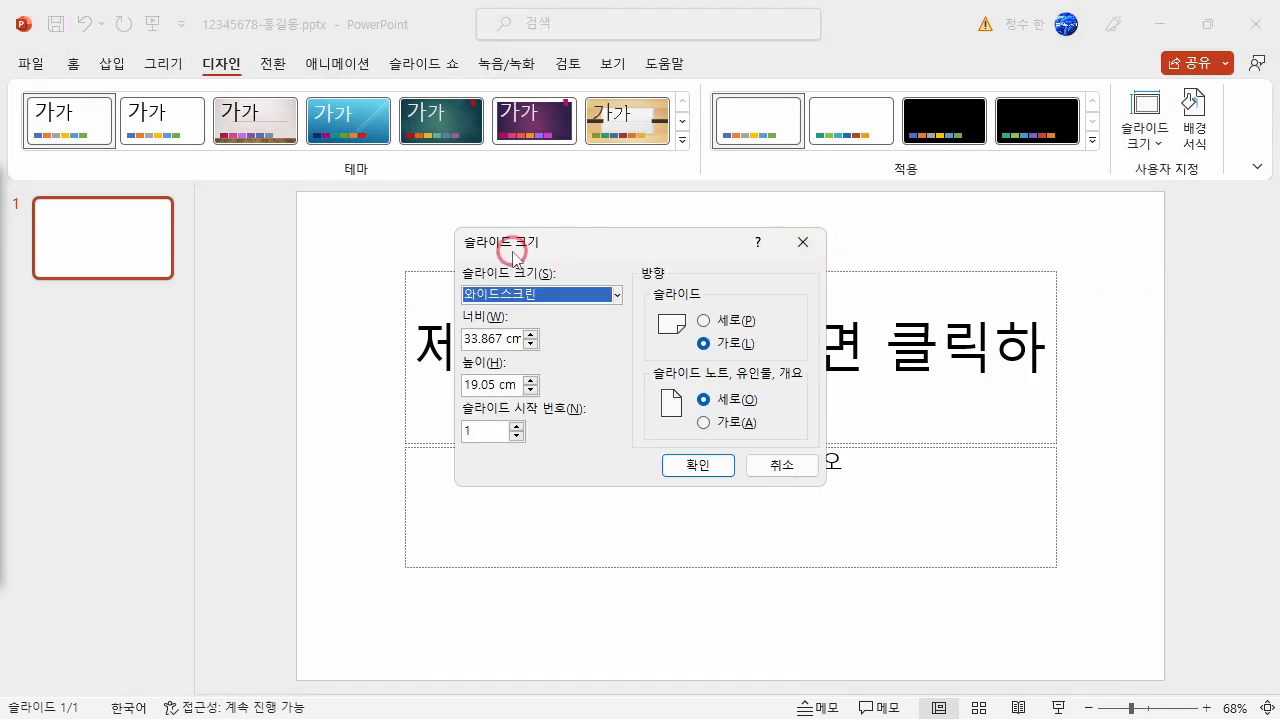
left_click(500, 293)
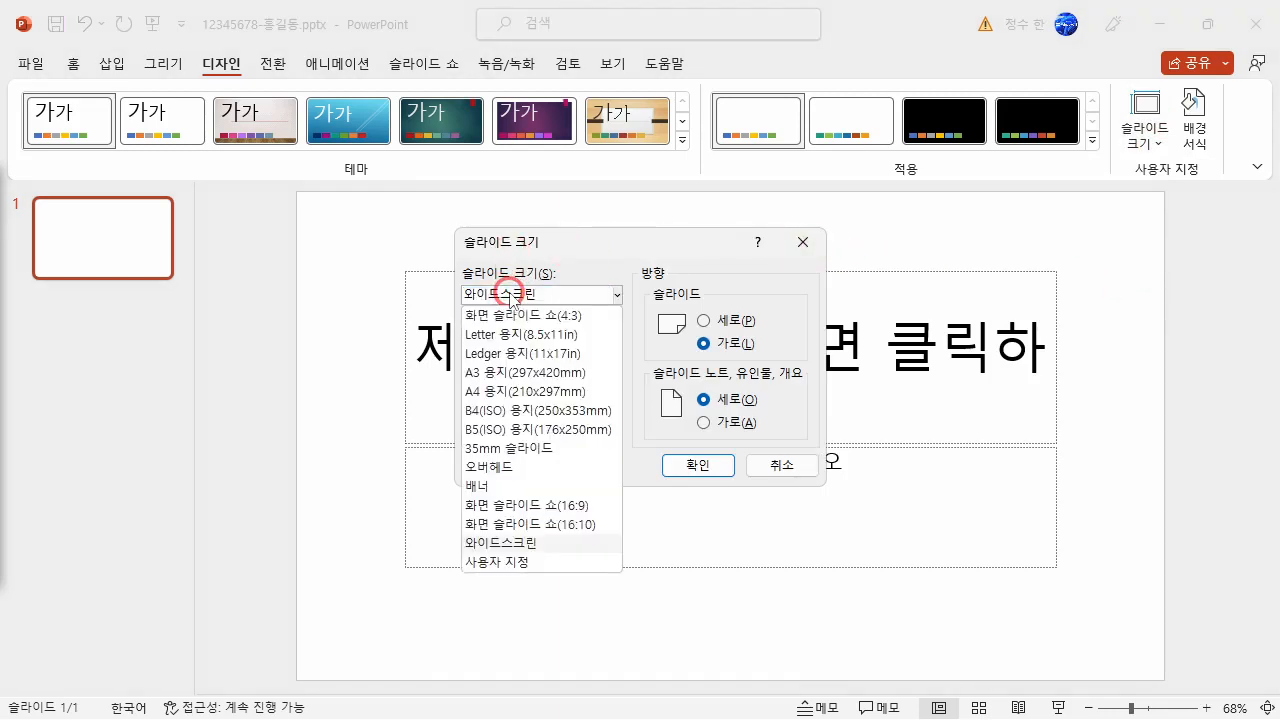
left_click(505, 392)
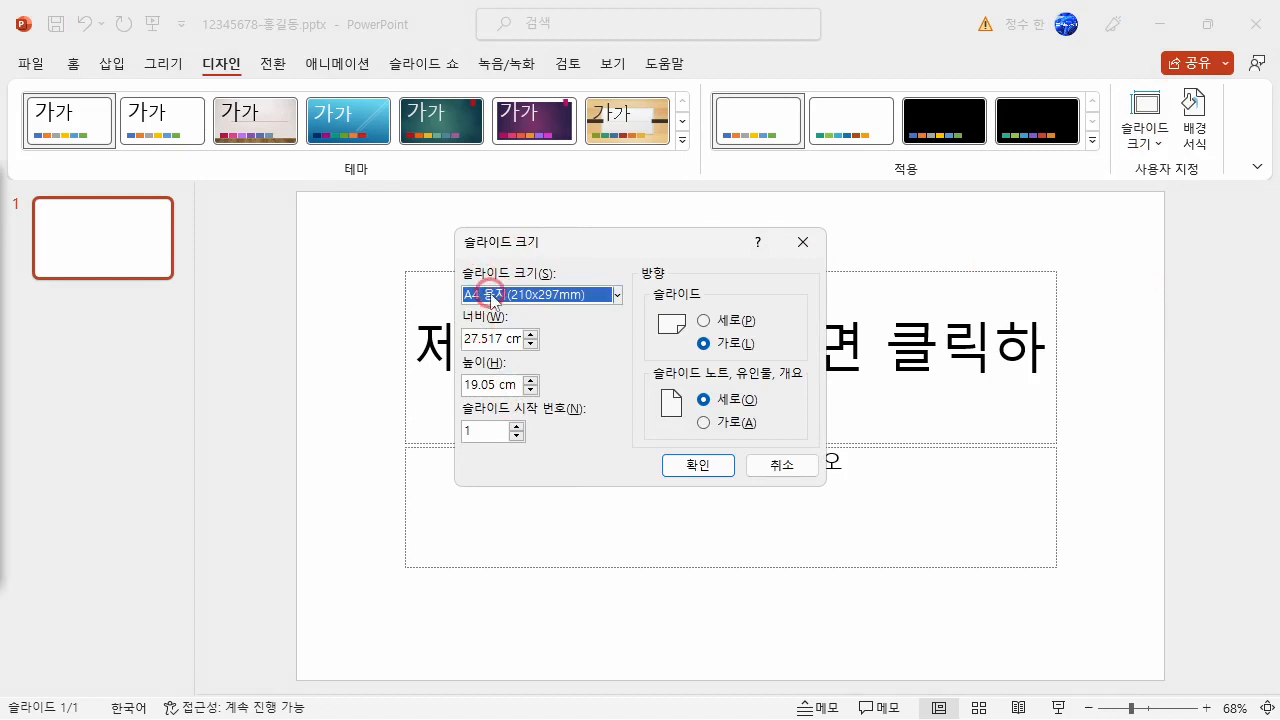
left_click(703, 467)
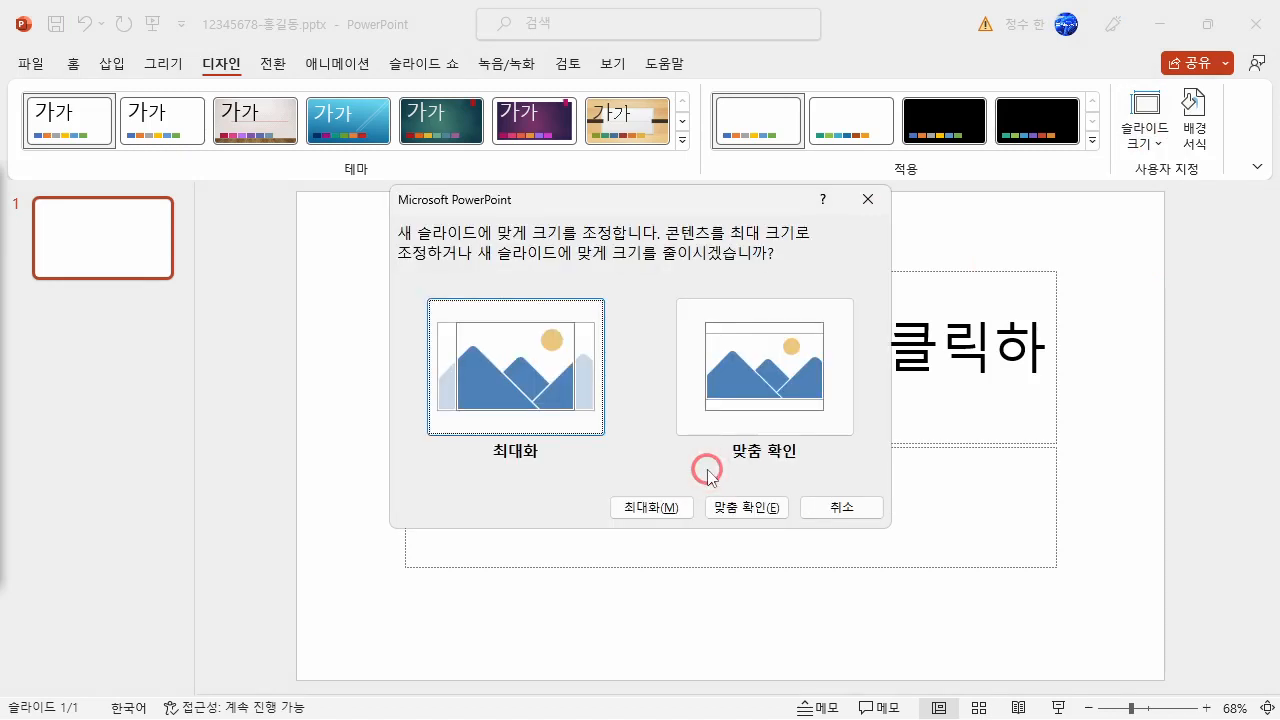
left_click(762, 390)
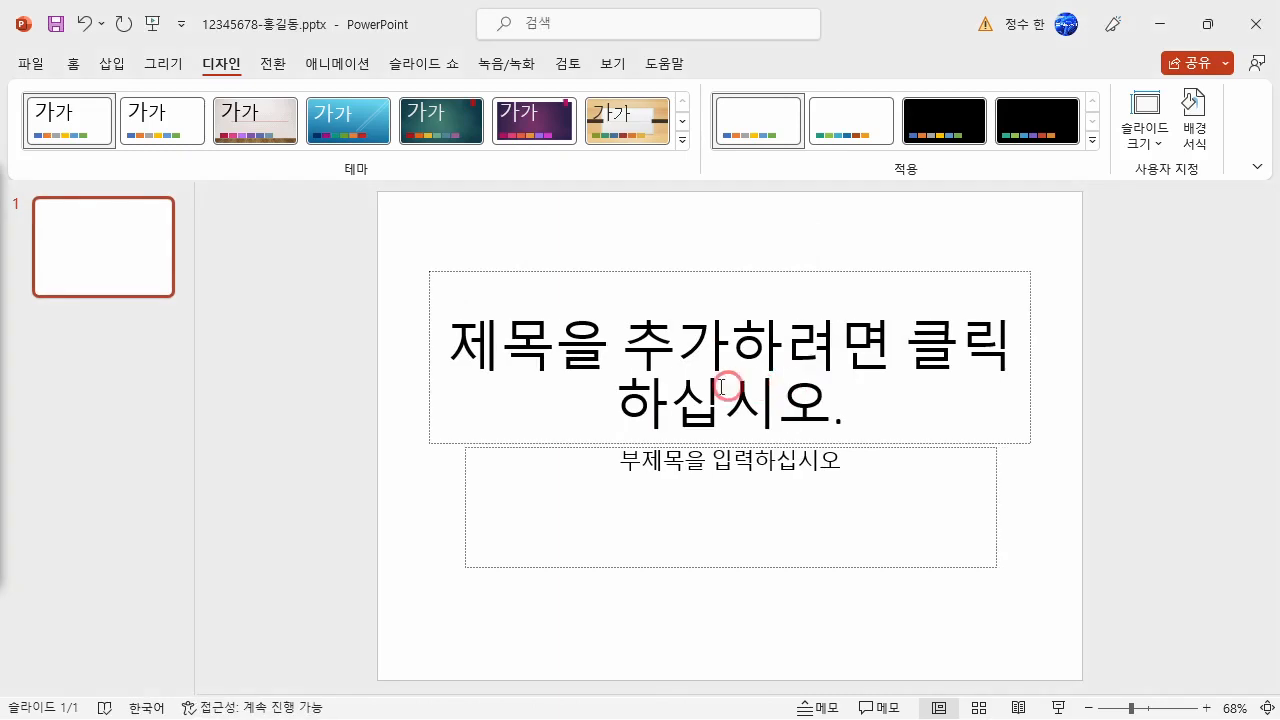
- Add five new slides after the title slide and return to slide 1
left_click(88, 246)
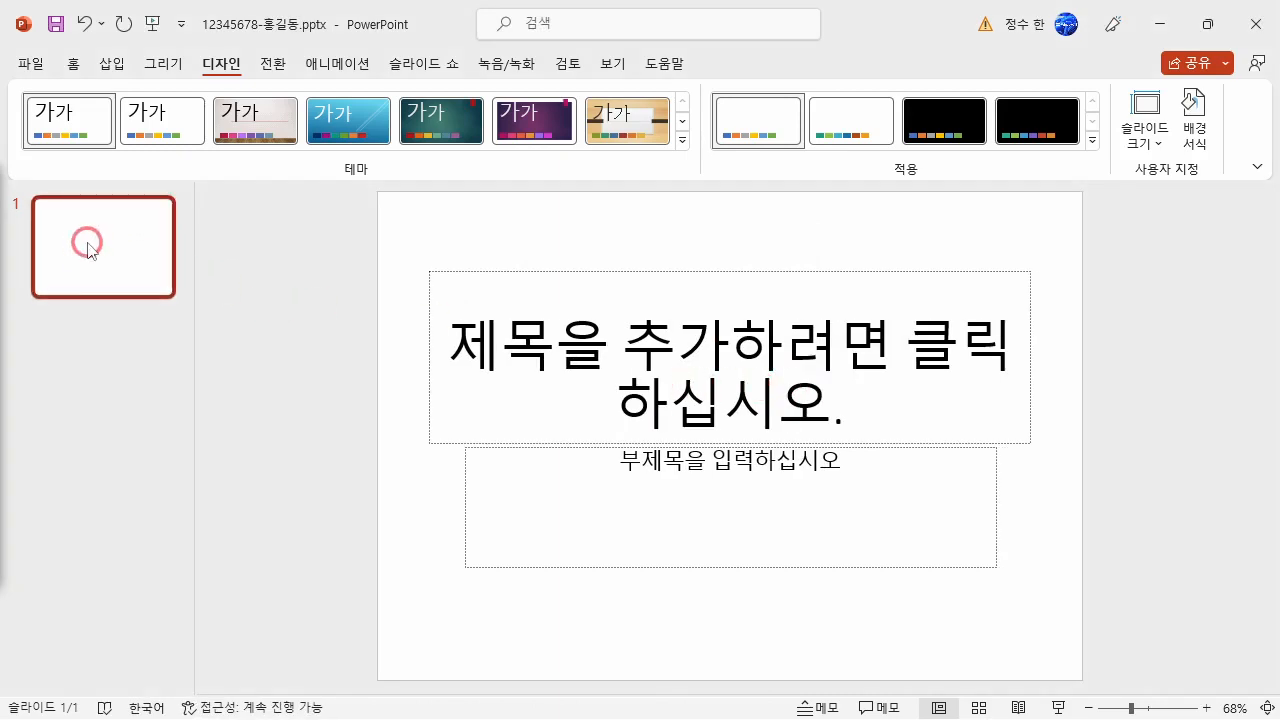
left_click(74, 64)
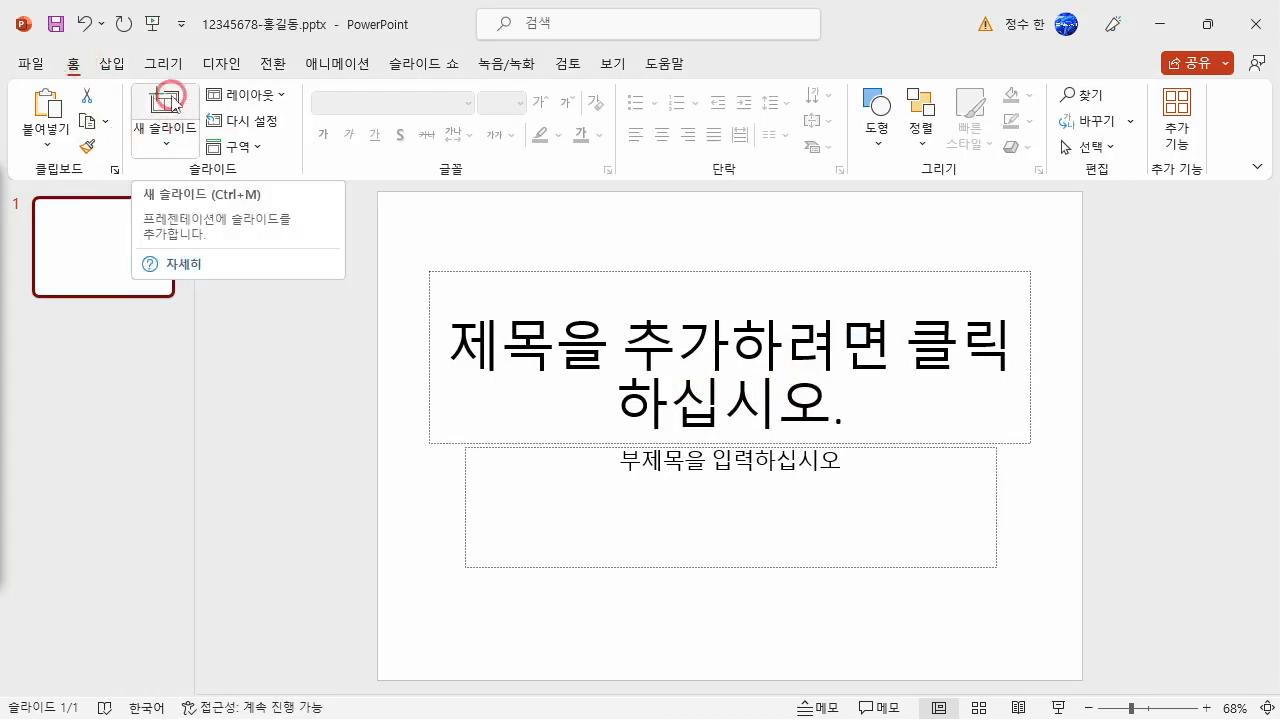
left_click(95, 236)
key("Return")
key("Return")
key("Return")
key("Return")
key("Return")
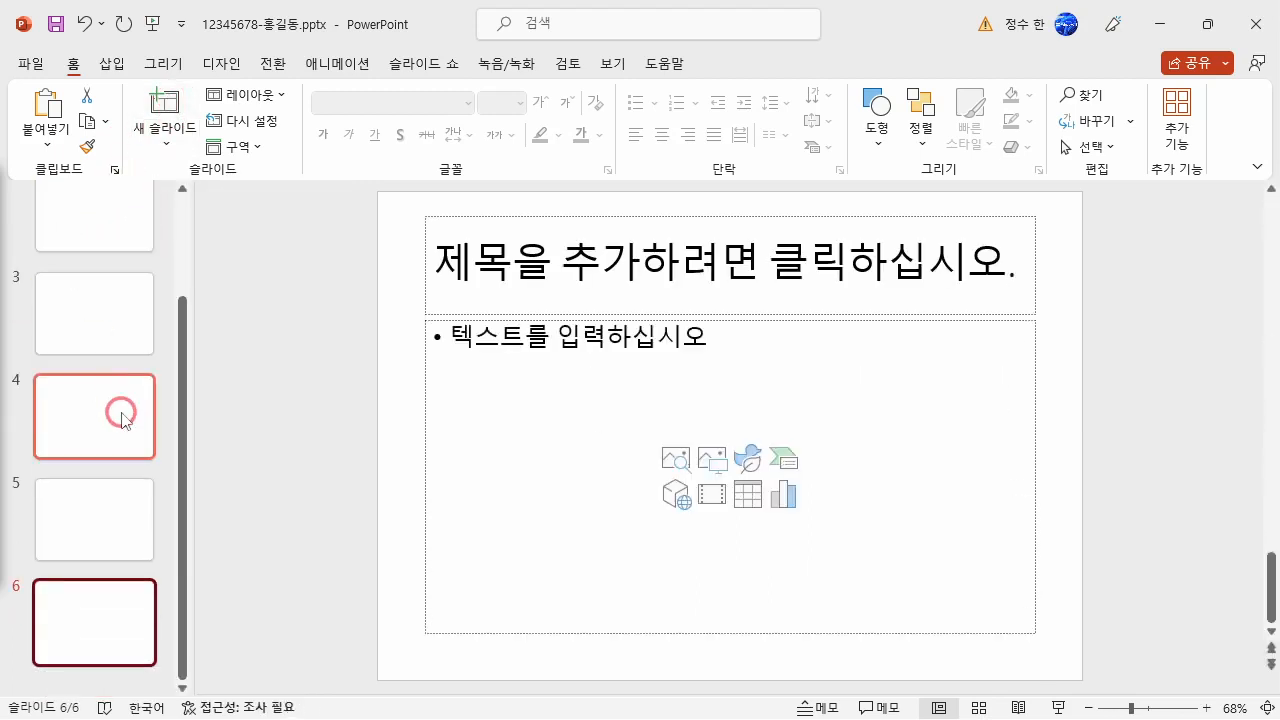
scroll(121, 412, "down", 1)
left_click(63, 230)
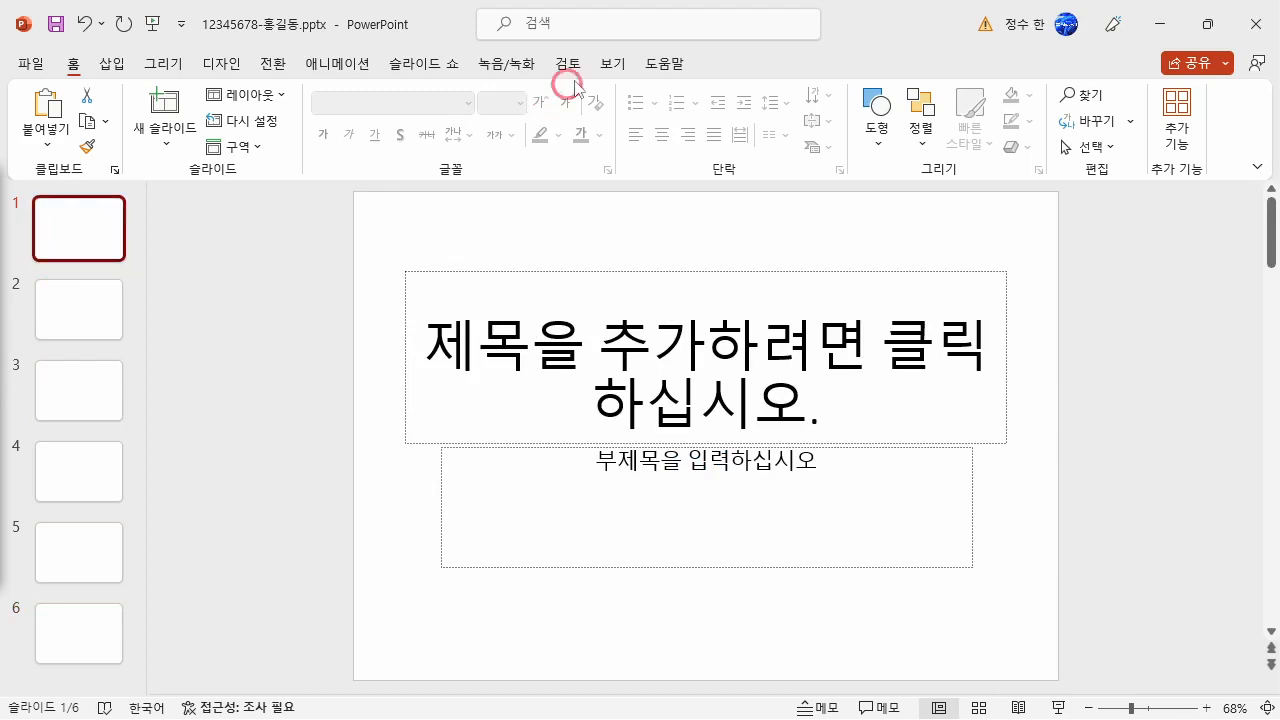
- Open the slide master and select the 제목 및 내용 layout used by slides 2-6
left_click(610, 63)
left_click(310, 140)
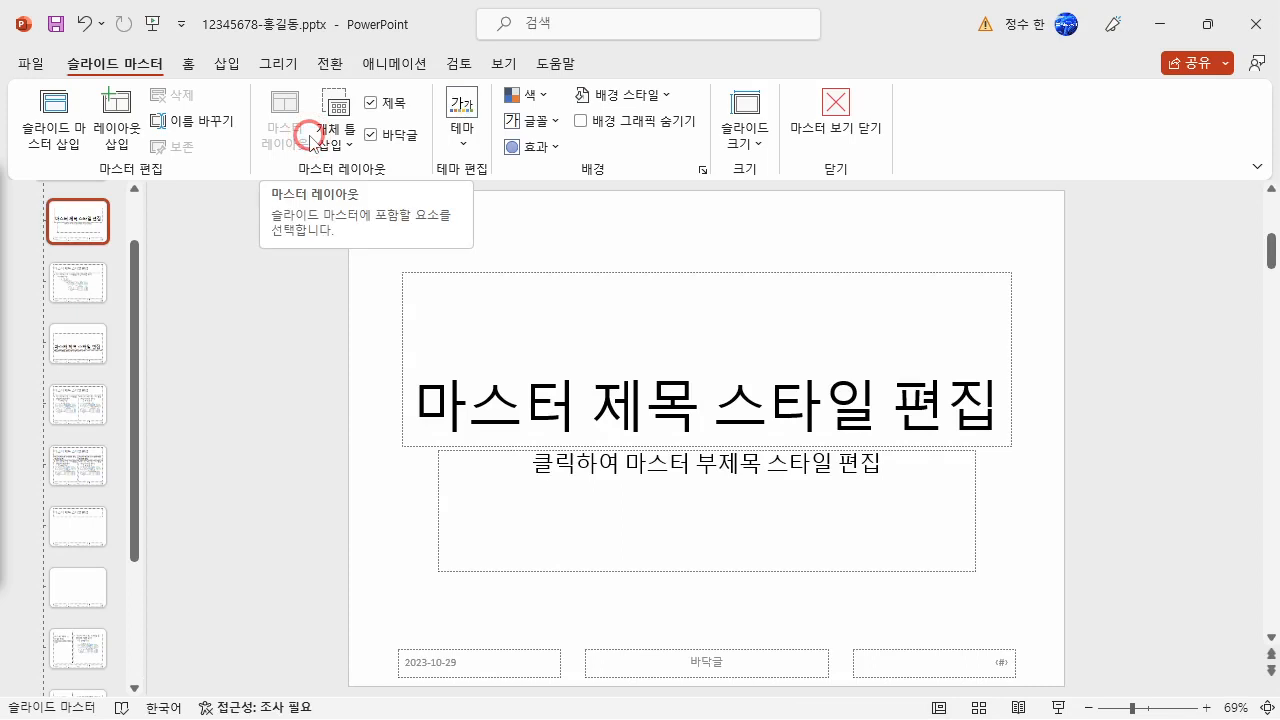
left_click_drag(131, 374, 149, 271)
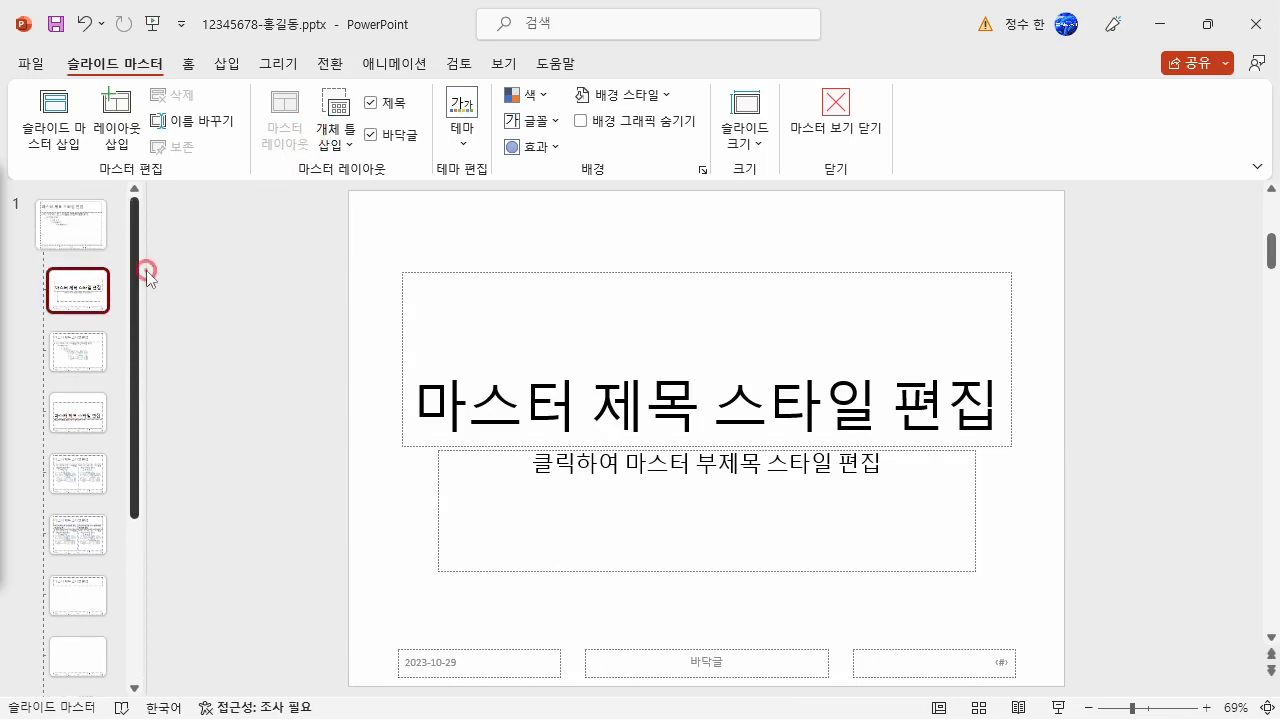
left_click(97, 246)
left_click(63, 289)
left_click(74, 358)
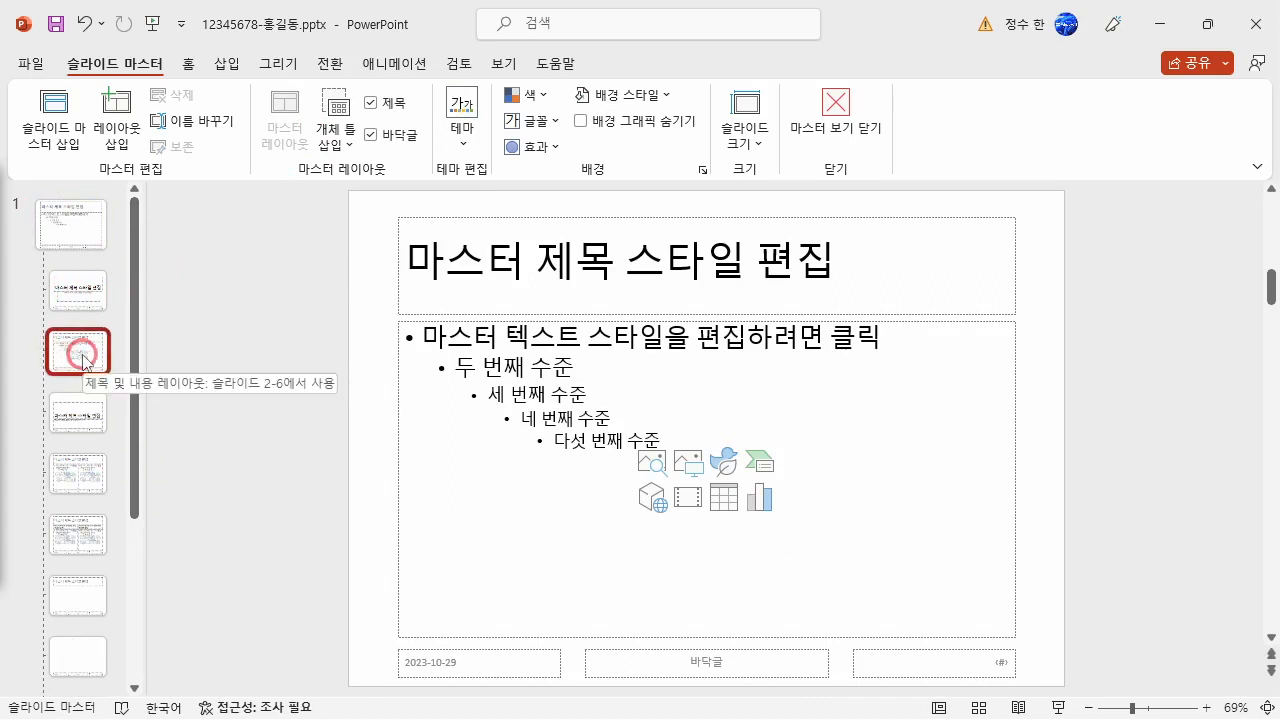
left_click(85, 362)
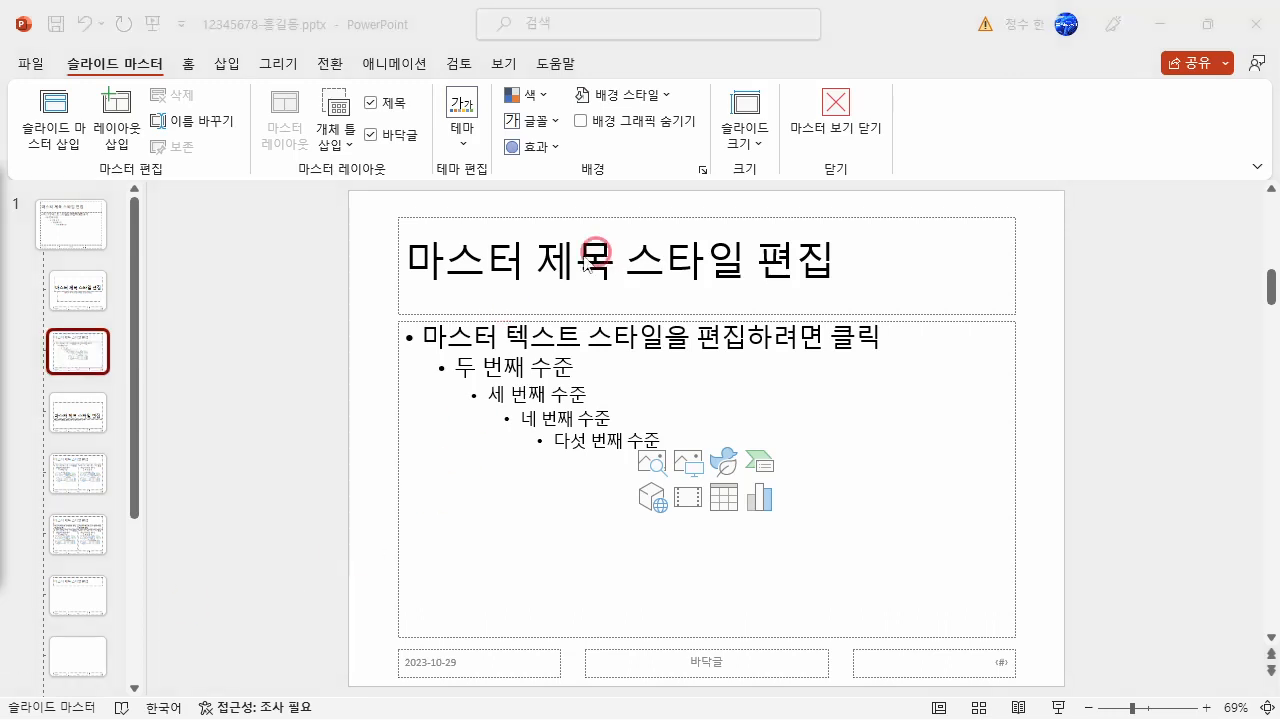
- Draw a flat hexagon across the full slide width over the layout's title, about 0.55 cm high and 27.52 cm wide
left_click(238, 65)
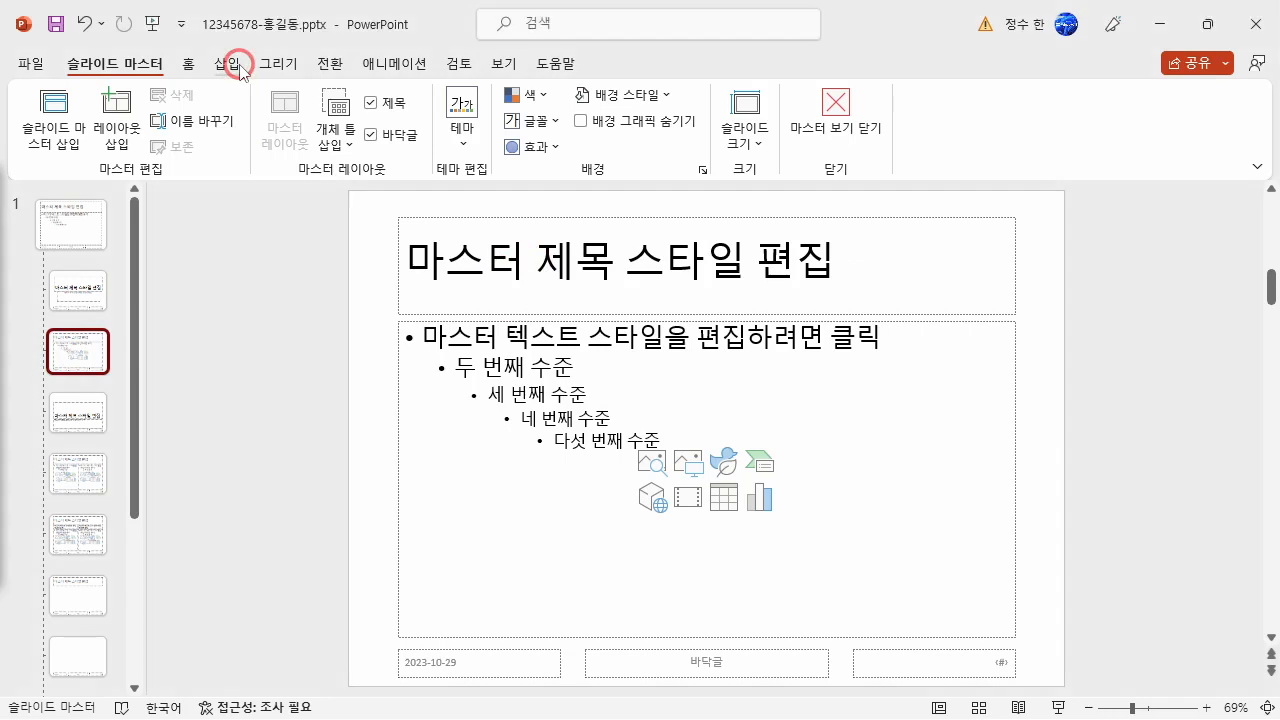
left_click(238, 65)
left_click(321, 140)
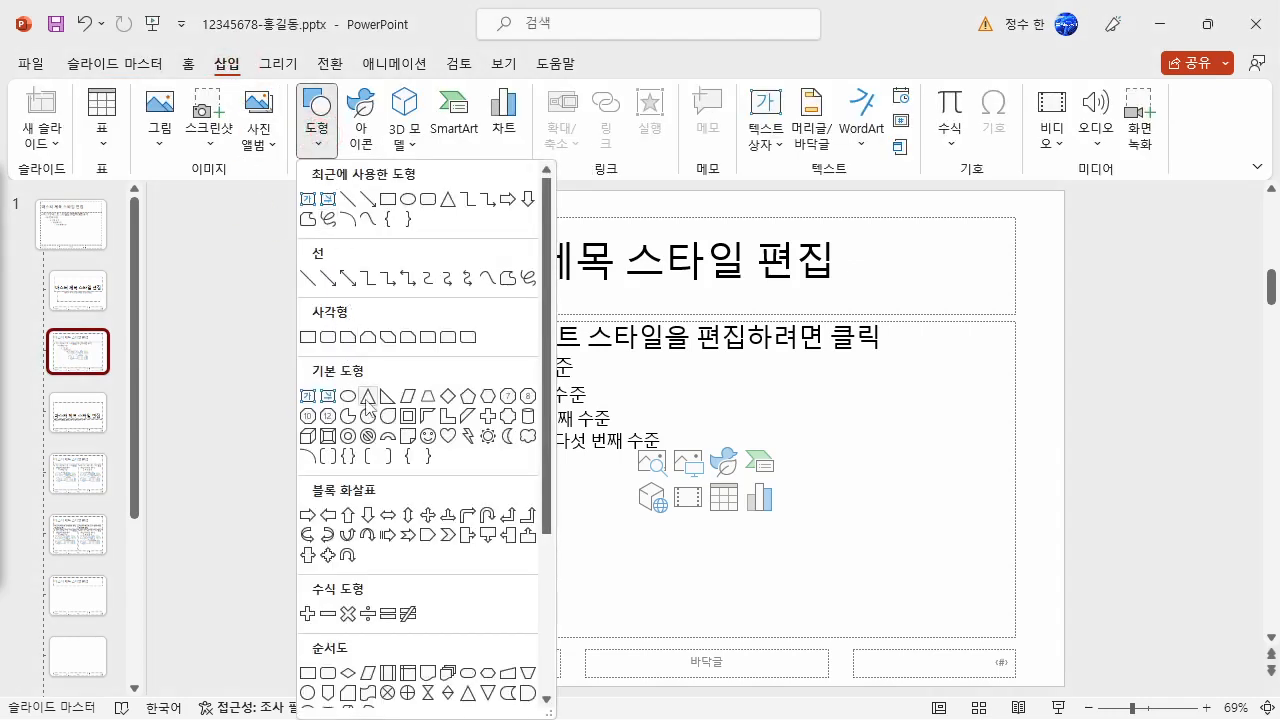
left_click(487, 397)
left_click_drag(349, 237, 1061, 262)
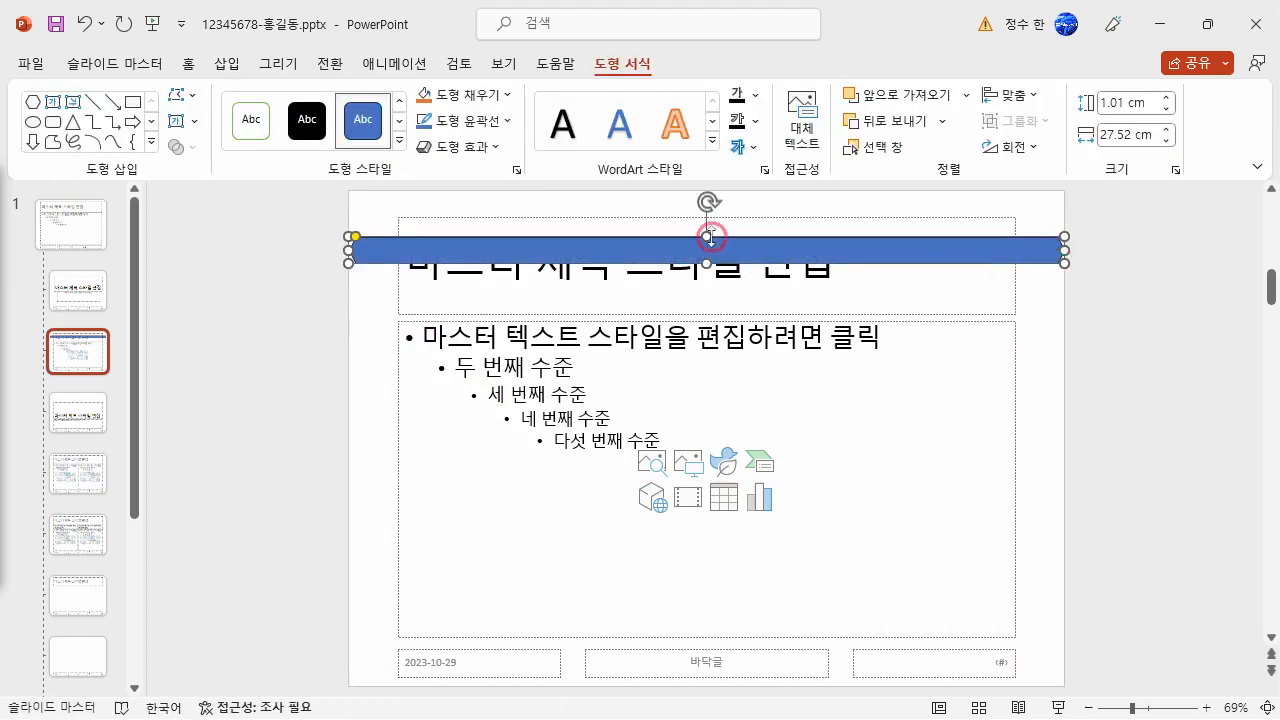
left_click_drag(706, 237, 735, 252)
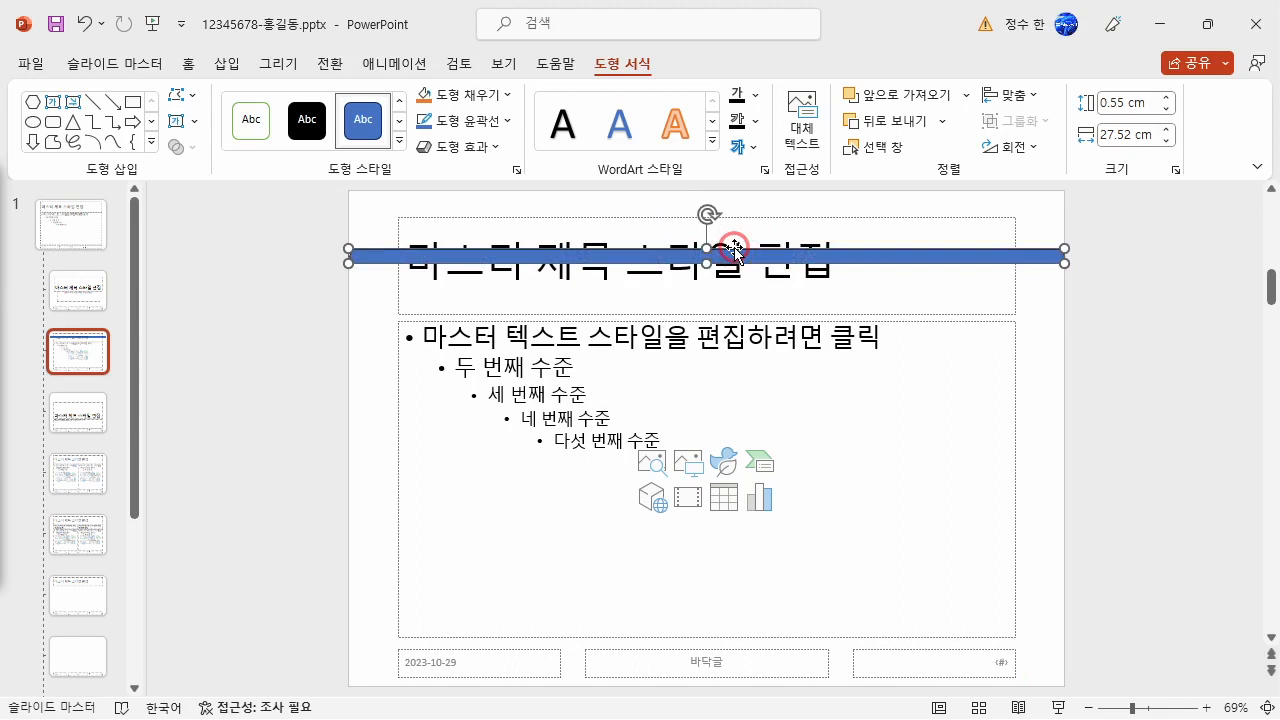
- Remove the hexagon bar's outline and fill it with a light blue theme colour
left_click(487, 121)
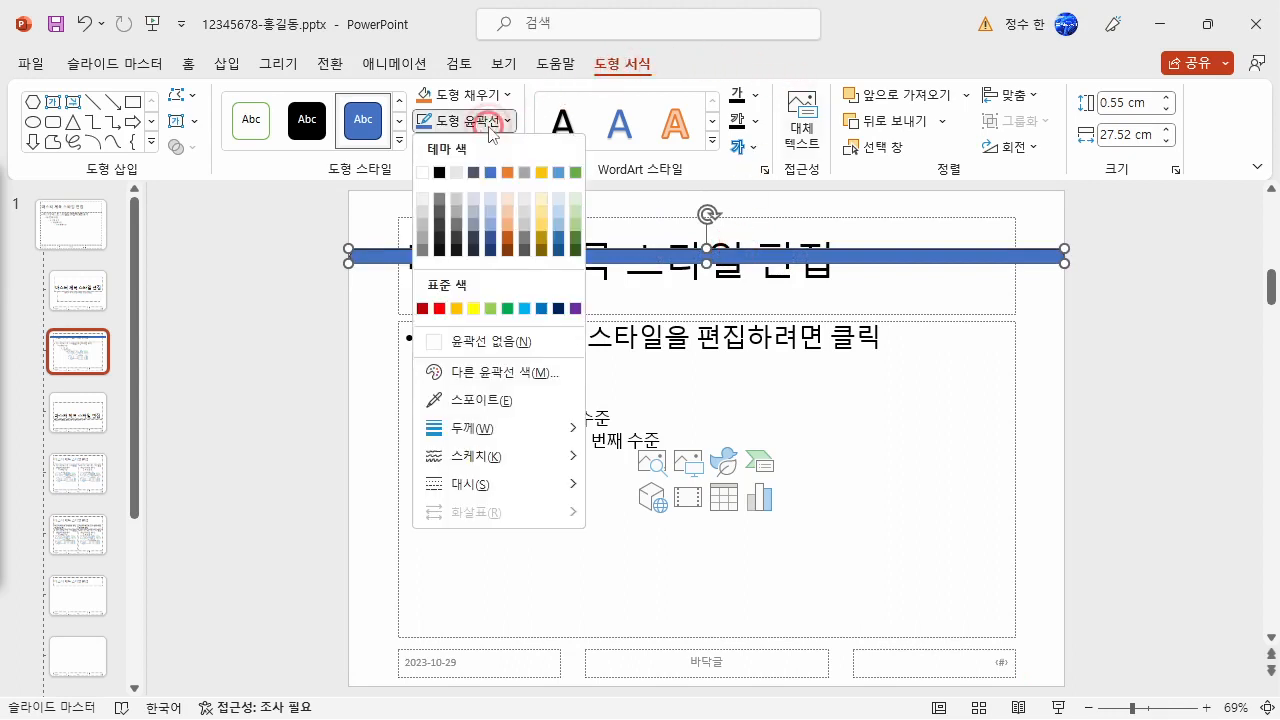
left_click(525, 341)
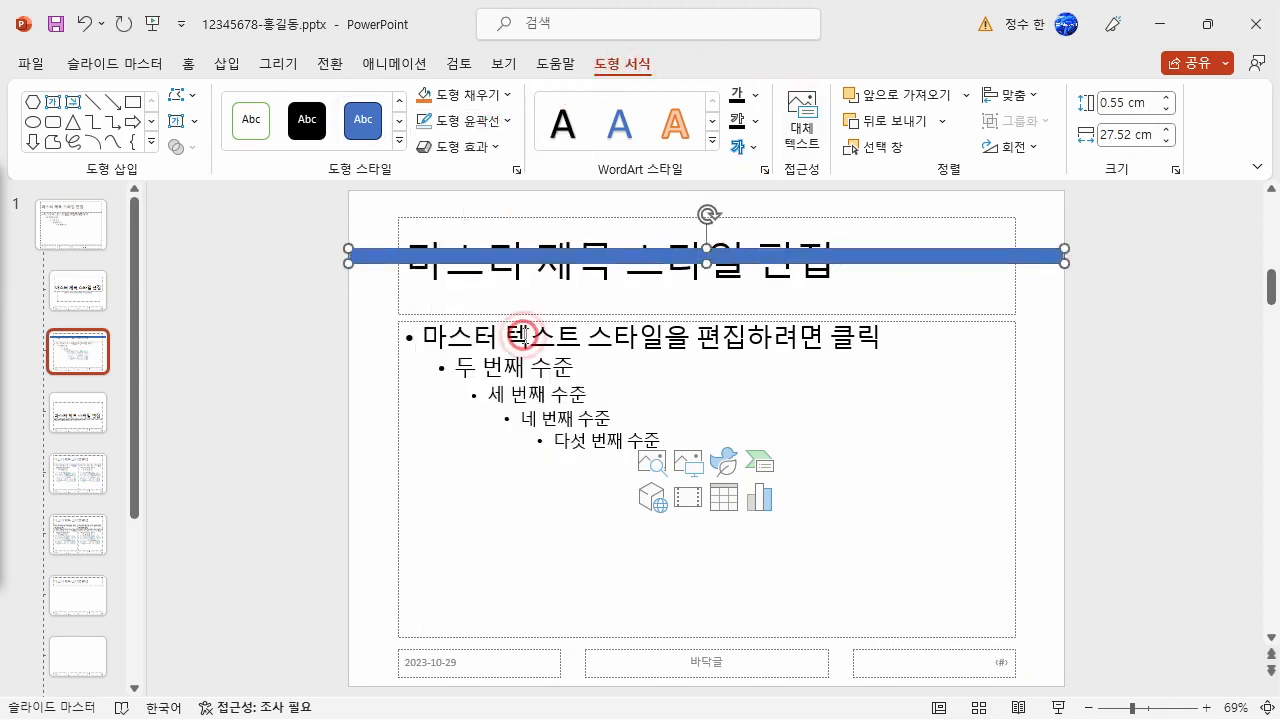
left_click(465, 94)
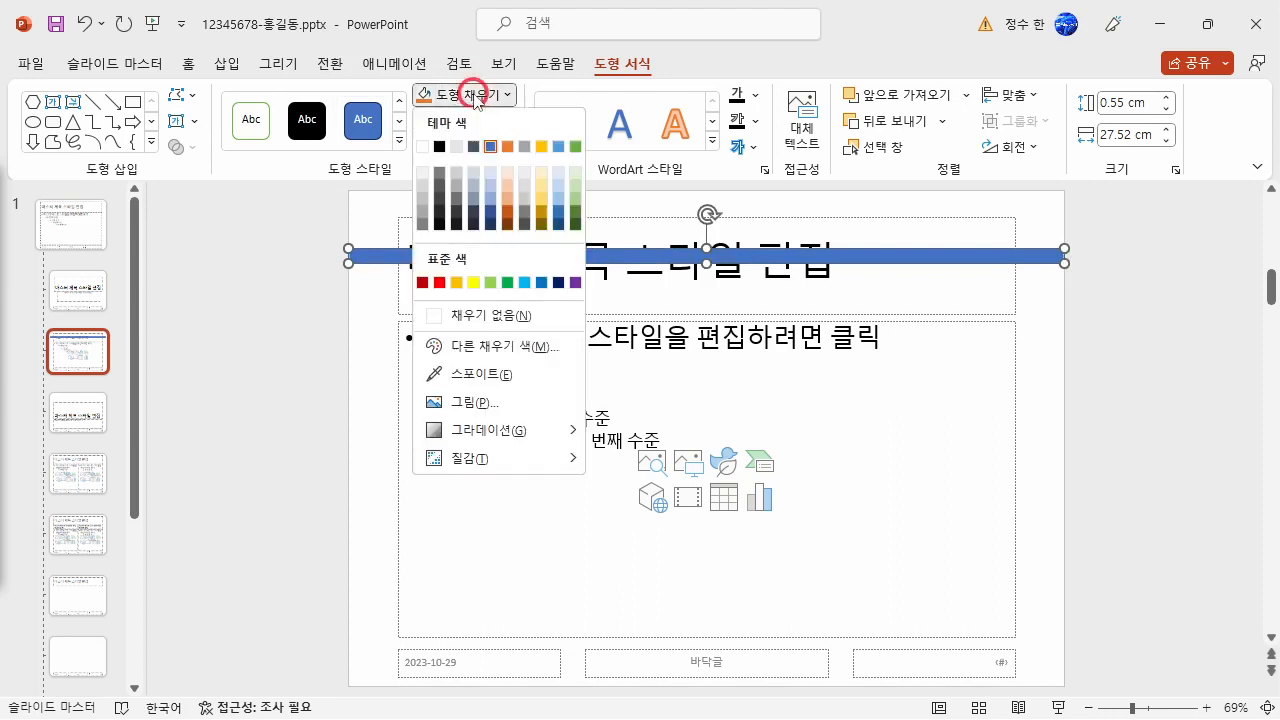
left_click(490, 185)
left_click(369, 338)
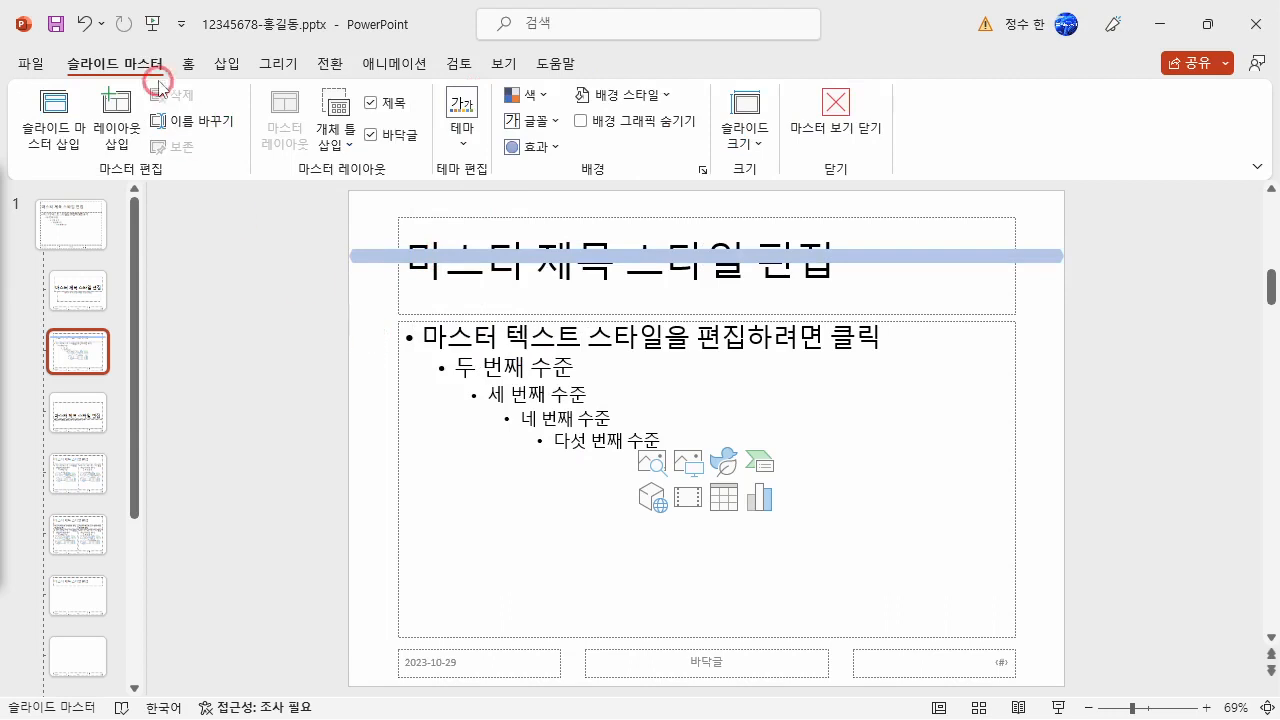
- Draw an ellipse about 2.79 cm high and 21.78 cm wide from the slide's upper edge over the hexagon bar, without an outline
left_click(225, 64)
left_click(318, 128)
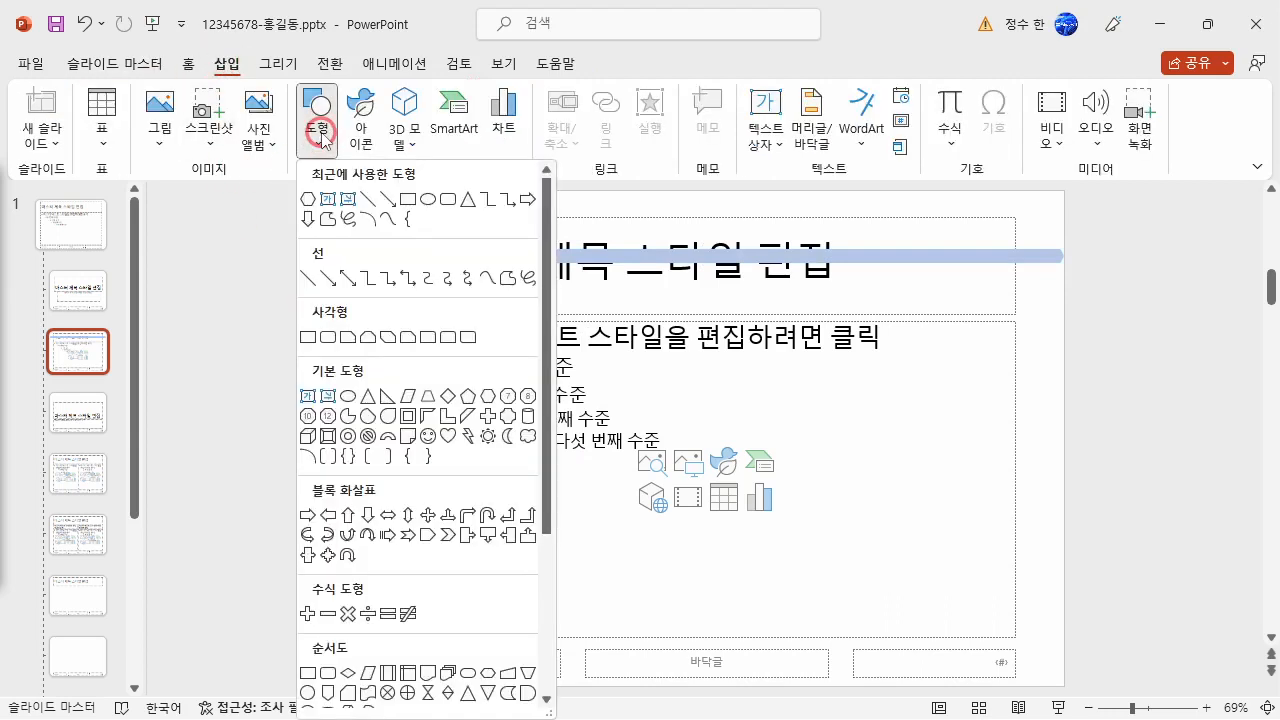
left_click(348, 398)
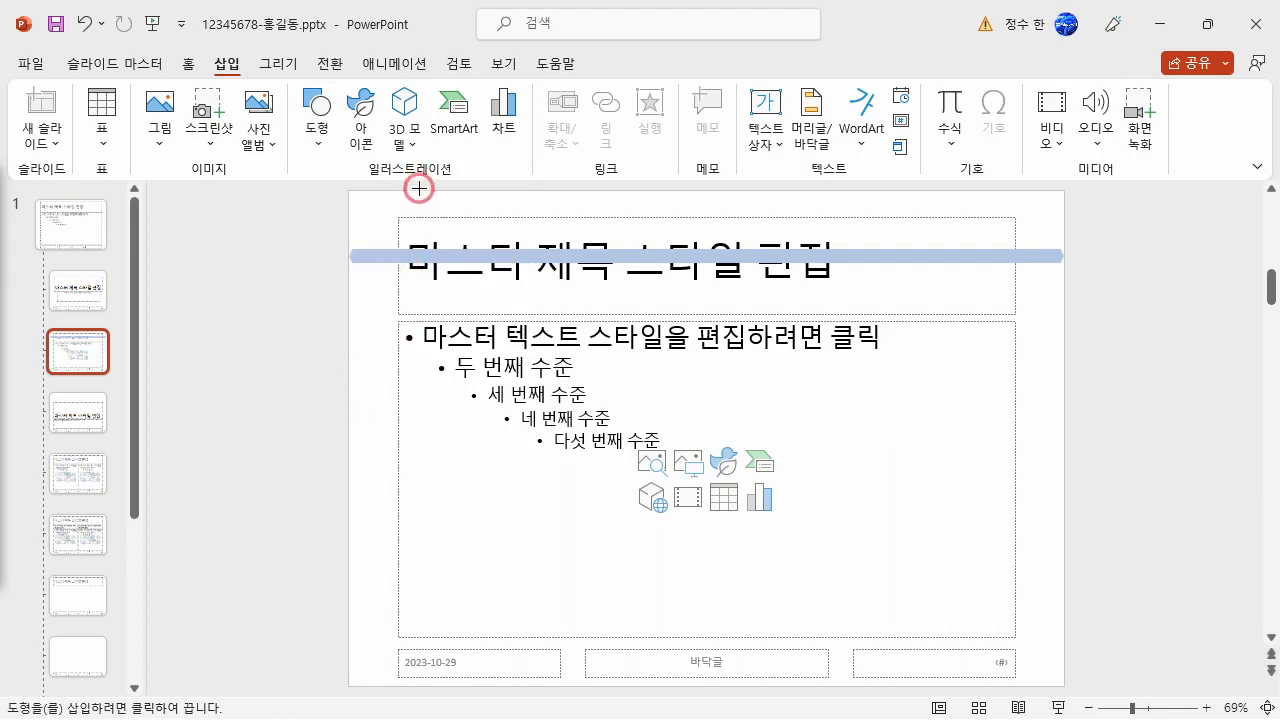
left_click_drag(418, 192, 984, 264)
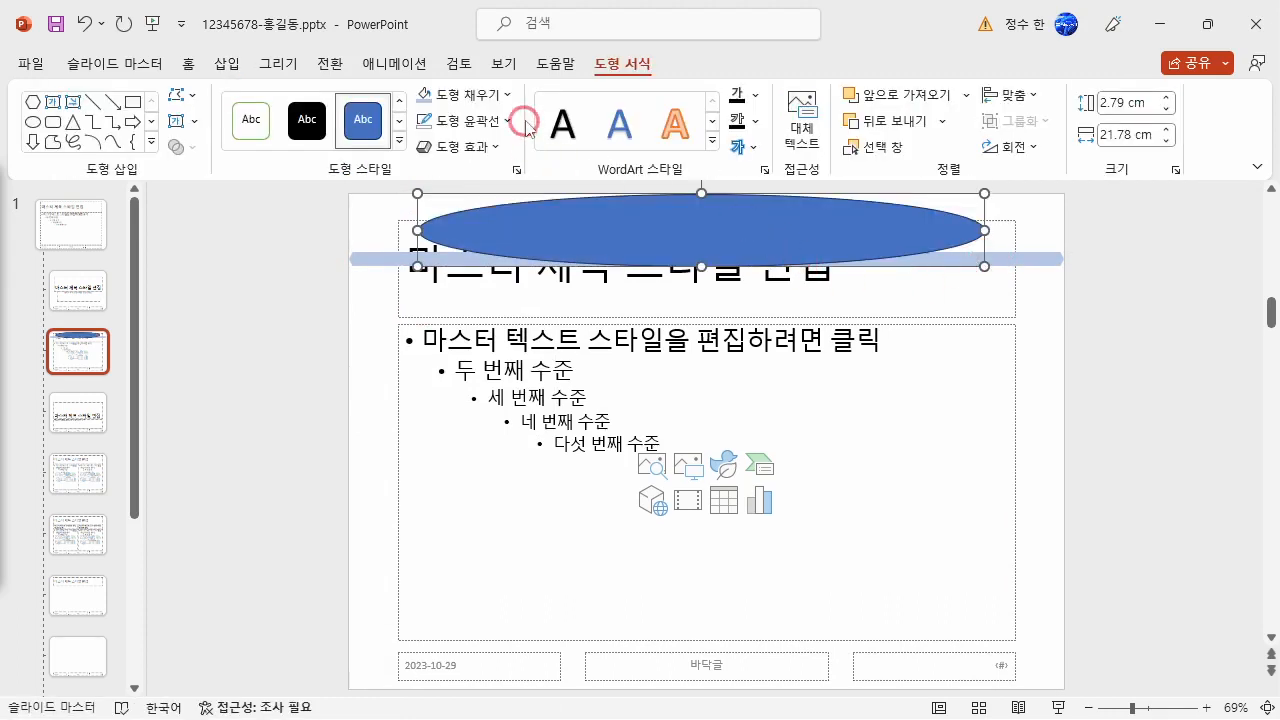
left_click(492, 122)
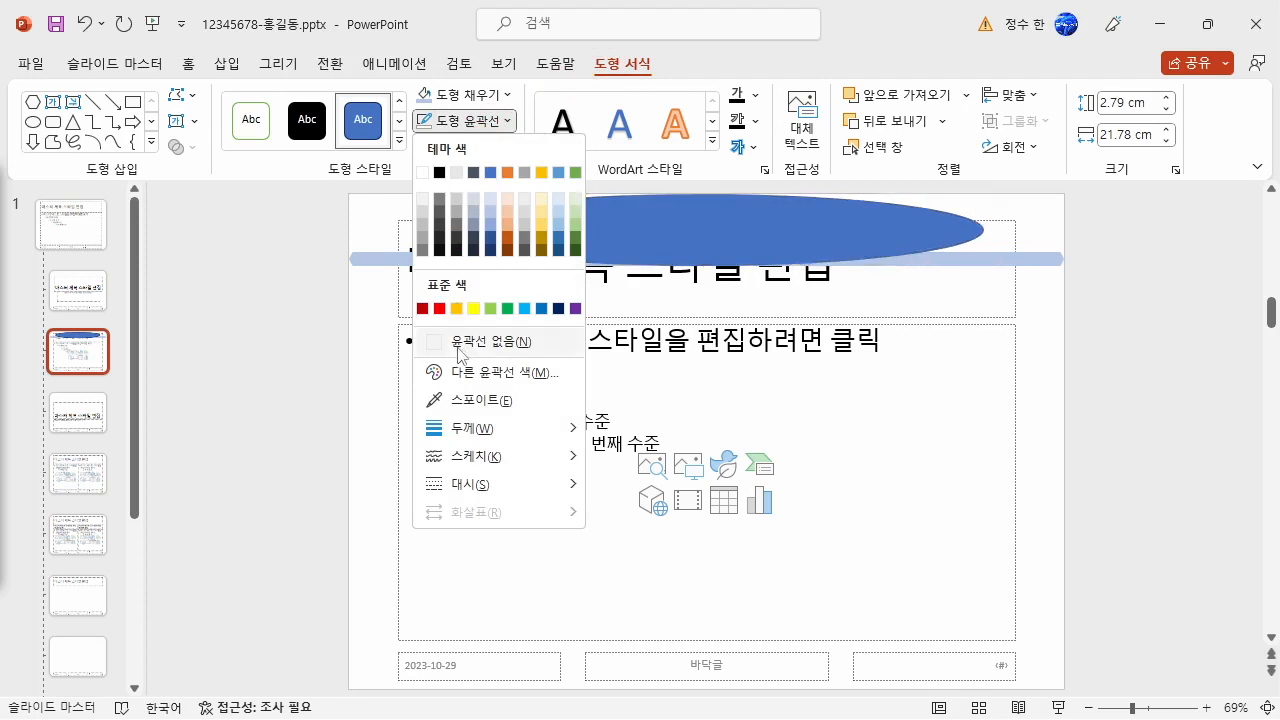
left_click(460, 342)
left_click(309, 358)
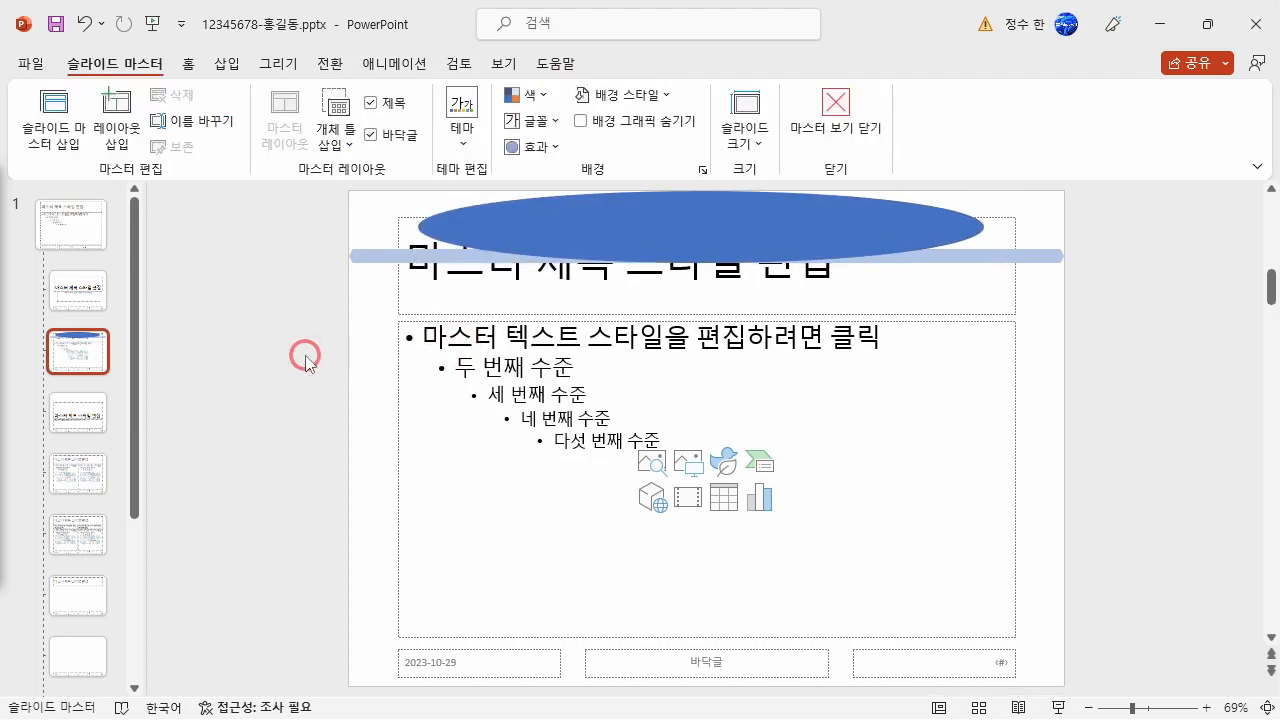
- Bring the layout's master title placeholder to the front, above the ellipse and the hexagon bar
left_click(395, 301)
double_click(395, 301)
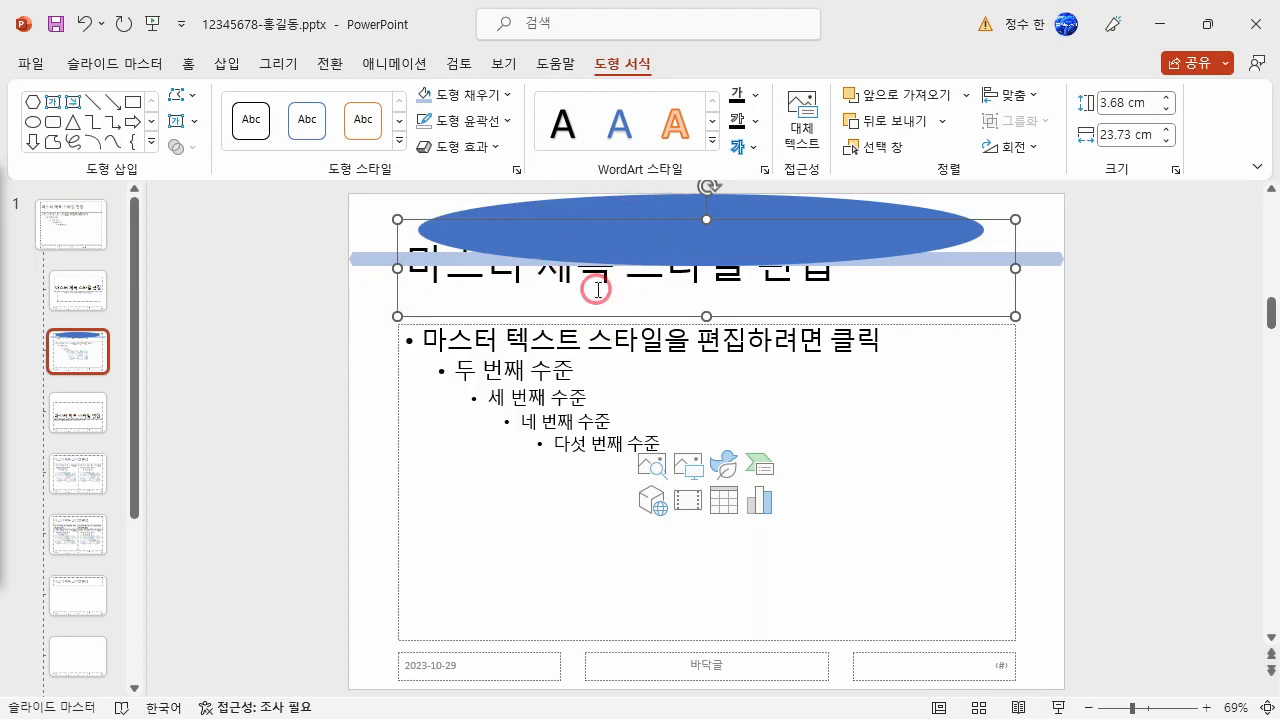
left_click(967, 98)
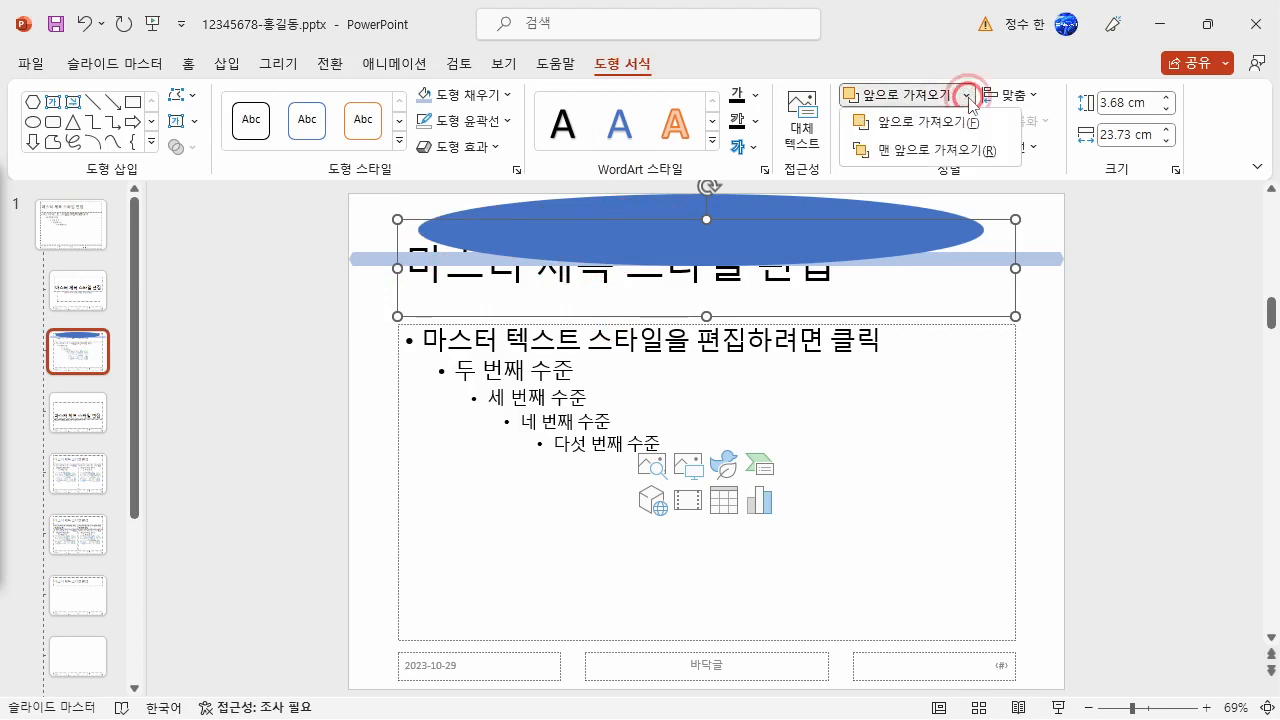
left_click(941, 152)
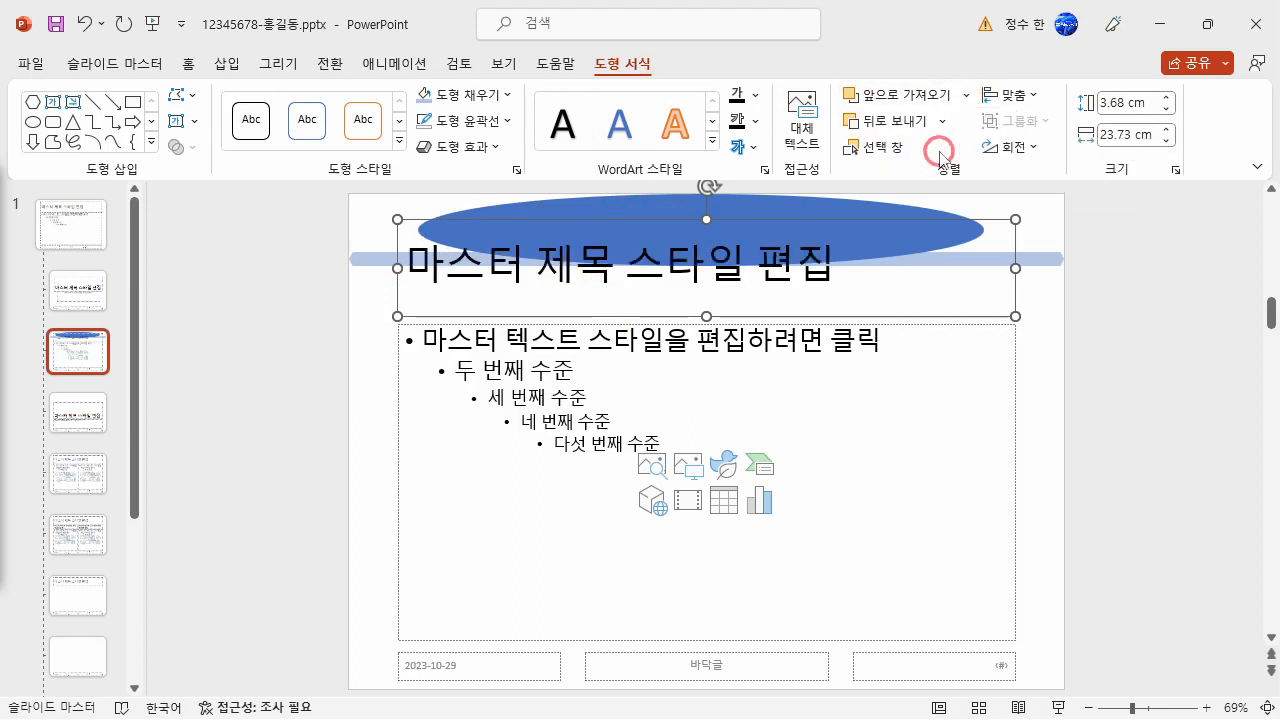
- Format the layout's master title text in the 굴림 font at size 40 with a white font colour
left_click(187, 63)
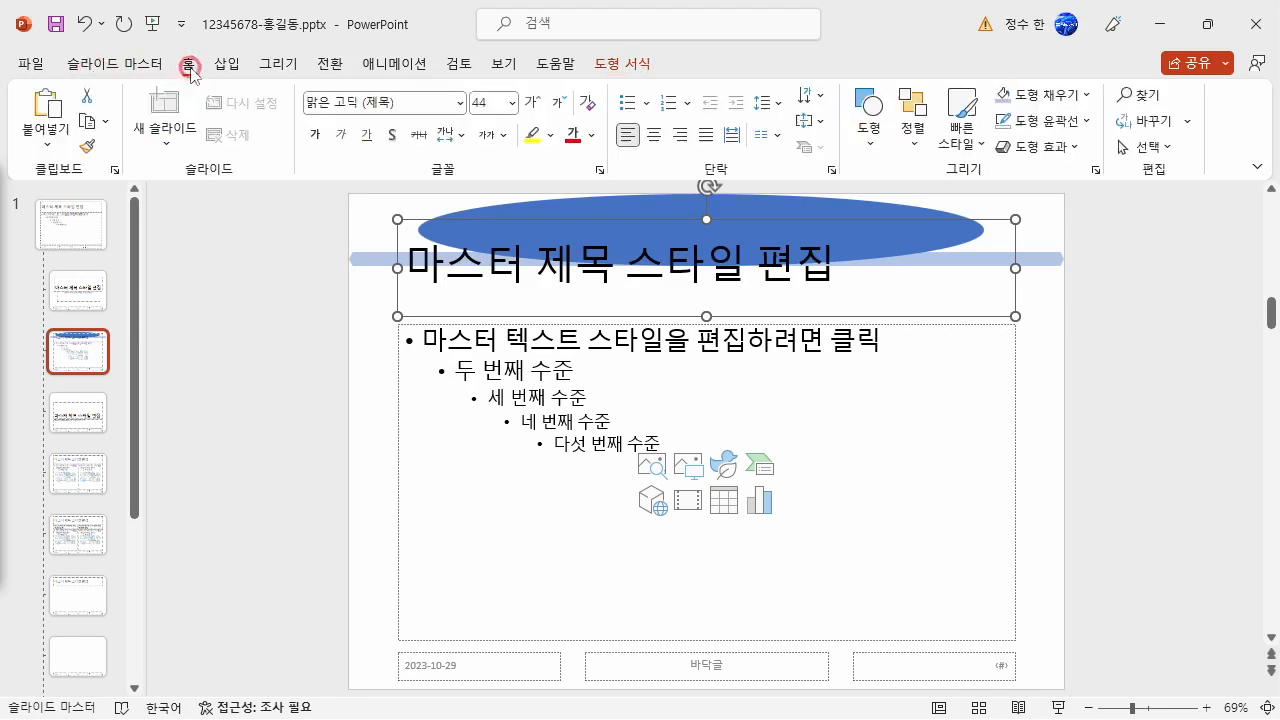
left_click(343, 108)
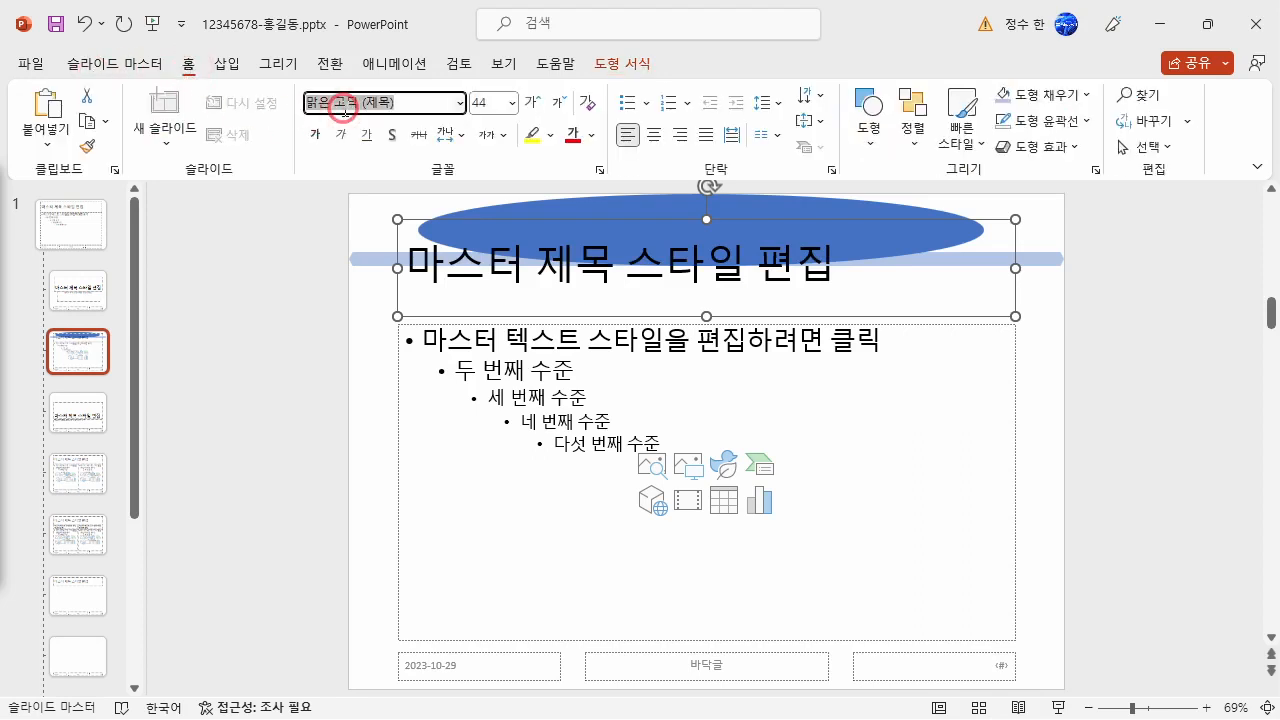
type("ㄹ")
type("림")
key("Return")
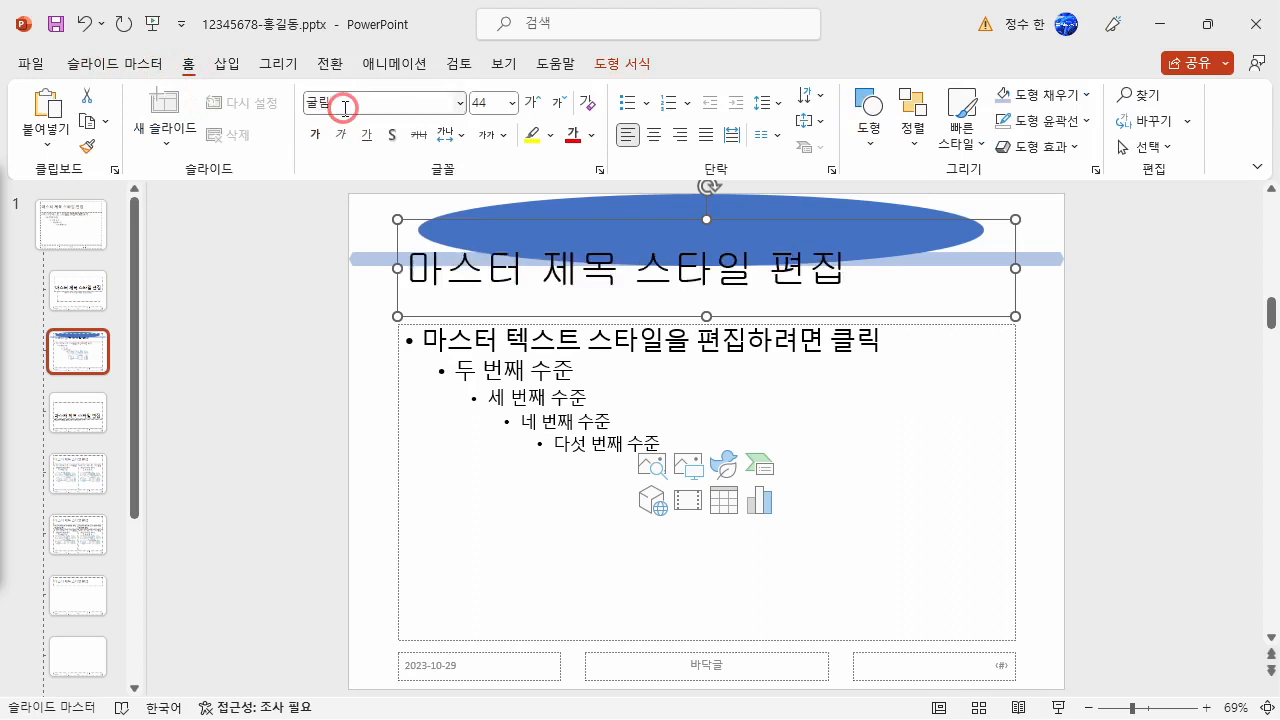
left_click(487, 103)
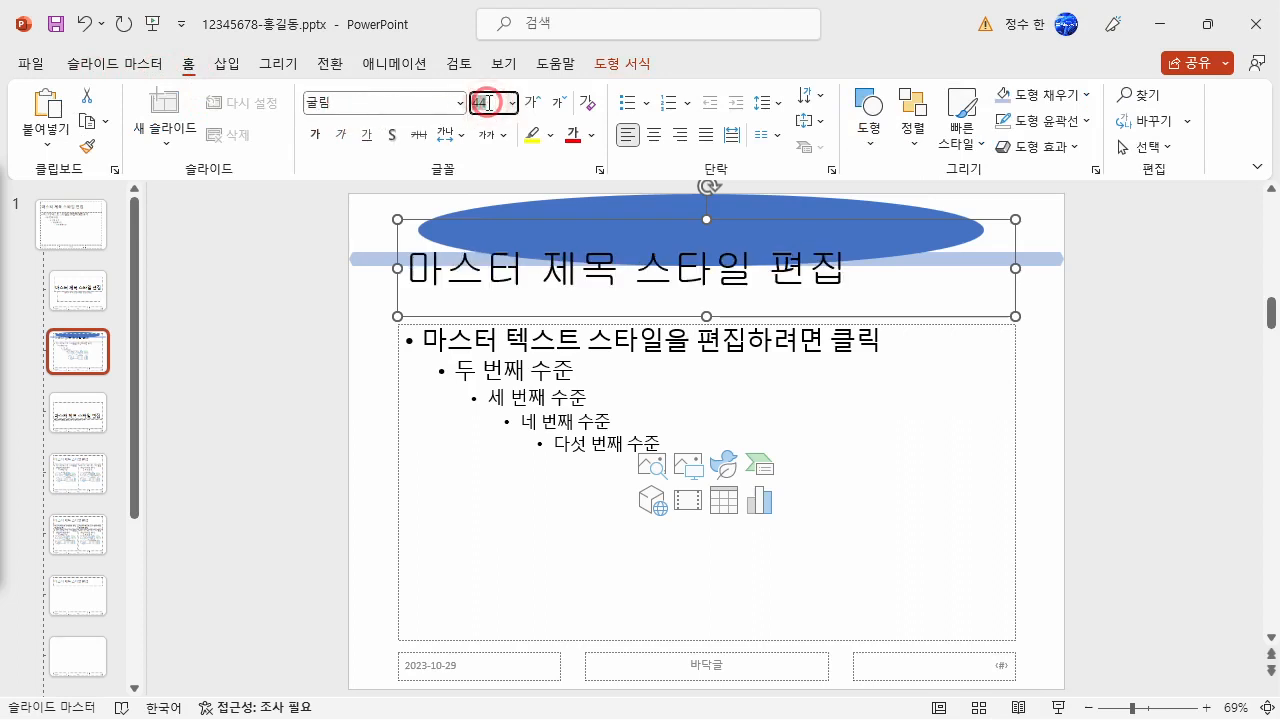
type("40")
key("Return")
left_click(591, 134)
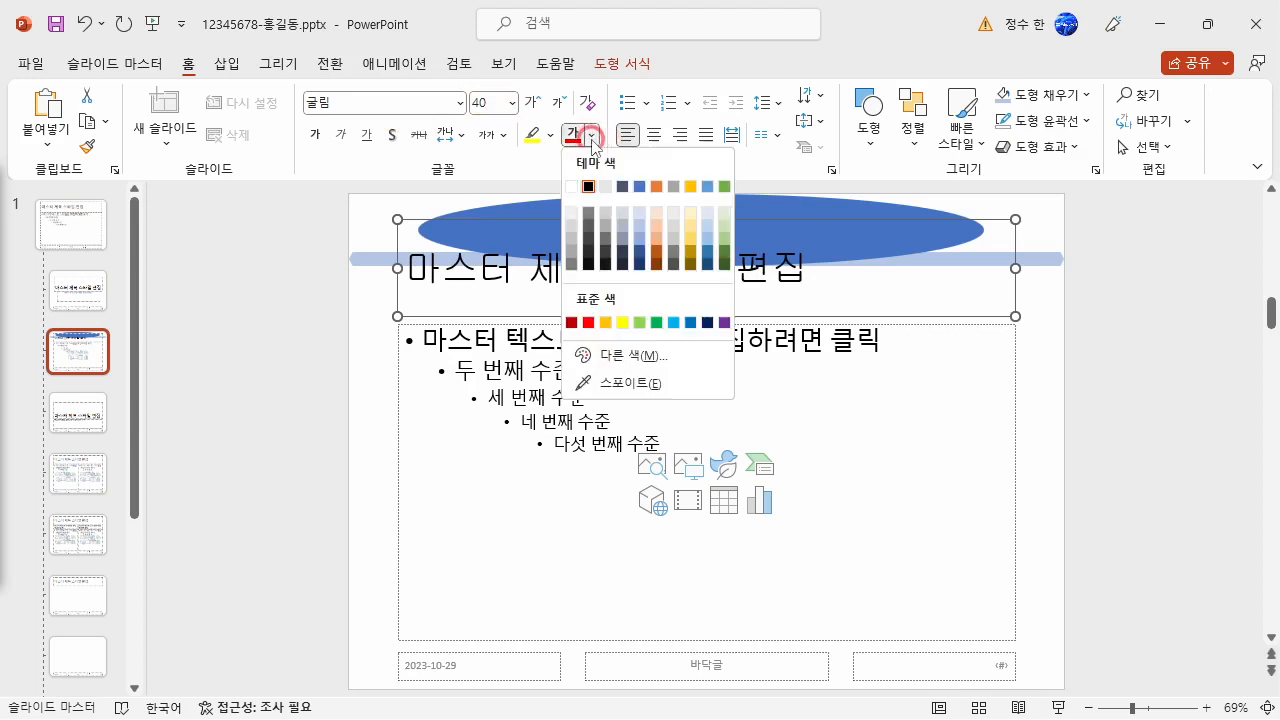
left_click(571, 186)
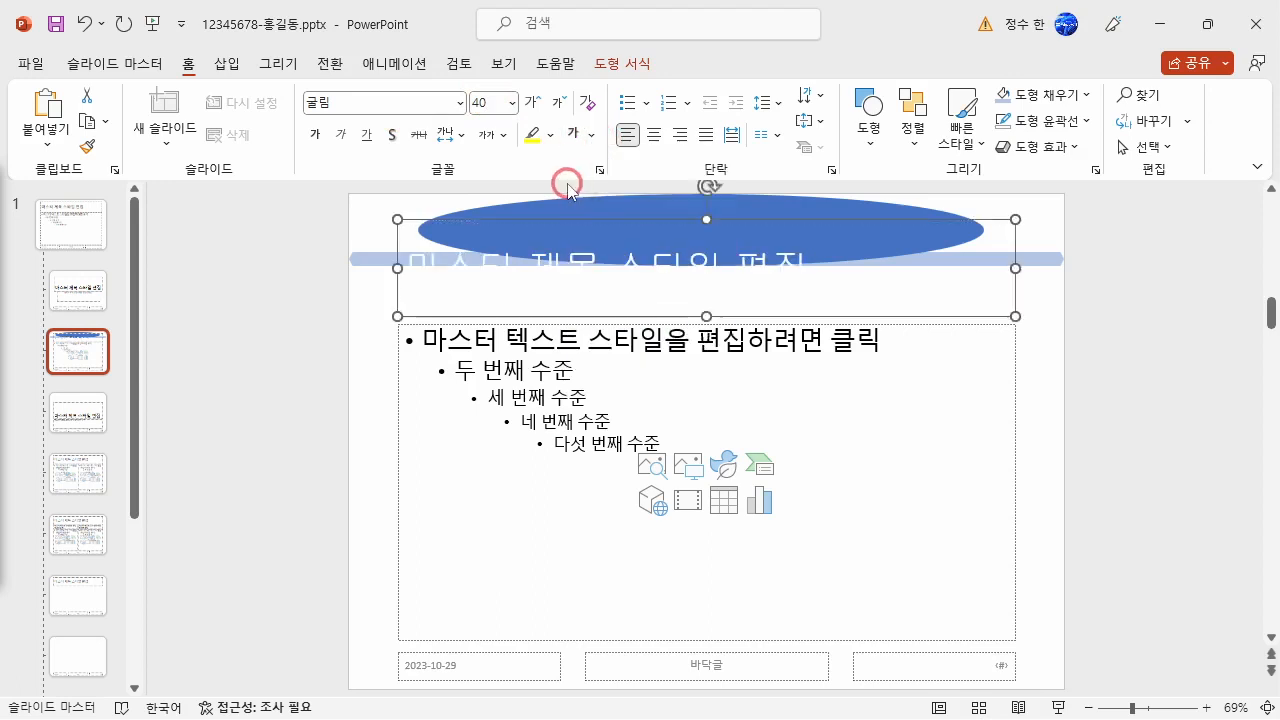
- Centre the master title text and fit its placeholder to the ellipse's height at the slide's upper edge
left_click(656, 135)
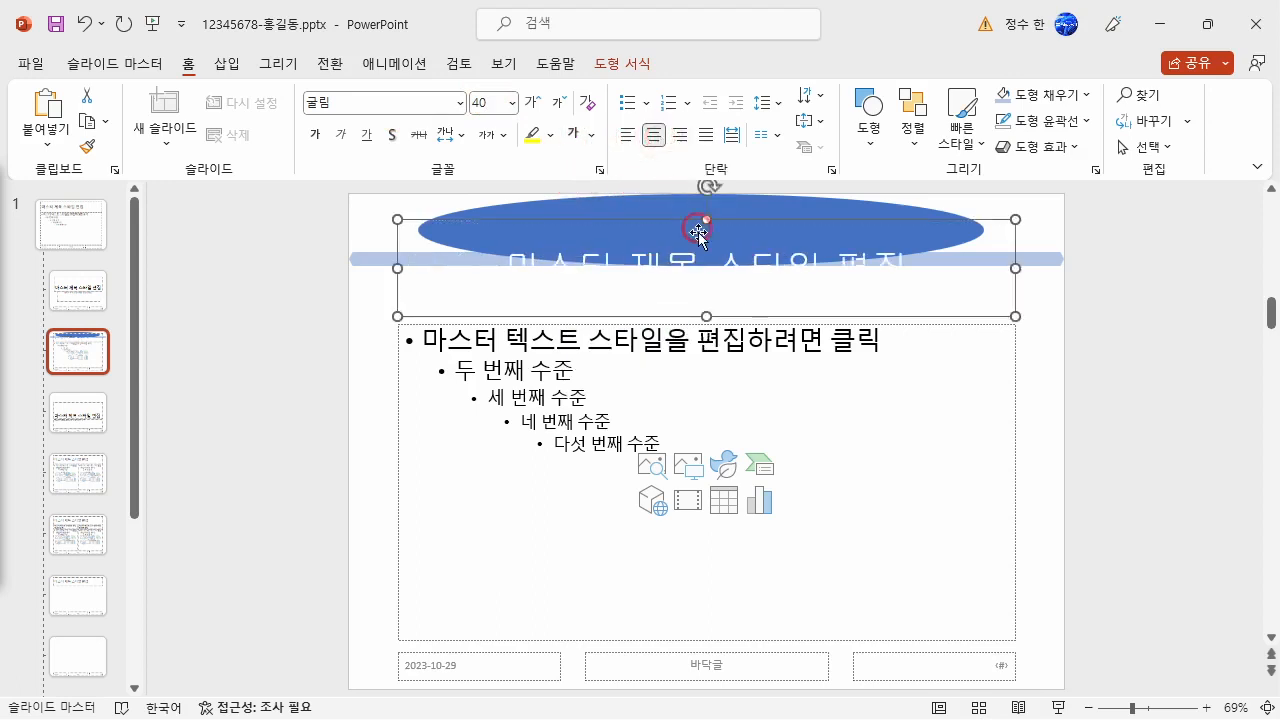
left_click_drag(743, 317, 700, 264)
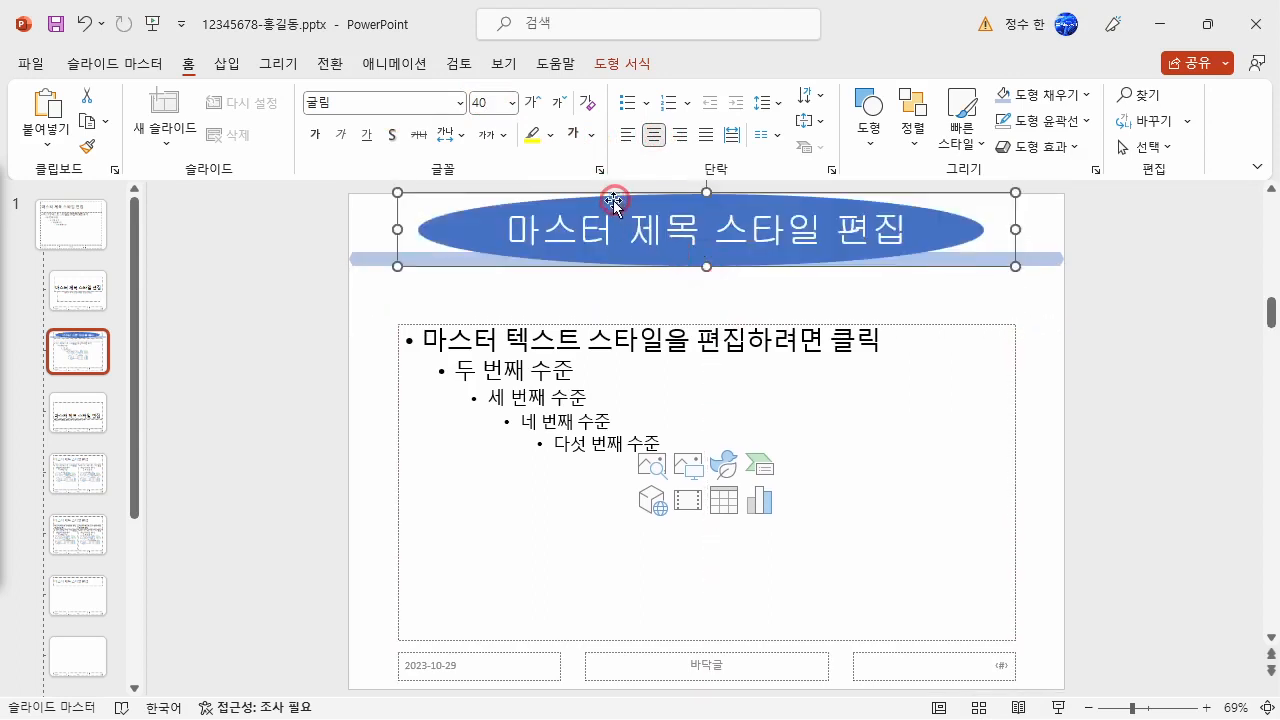
left_click(1058, 311)
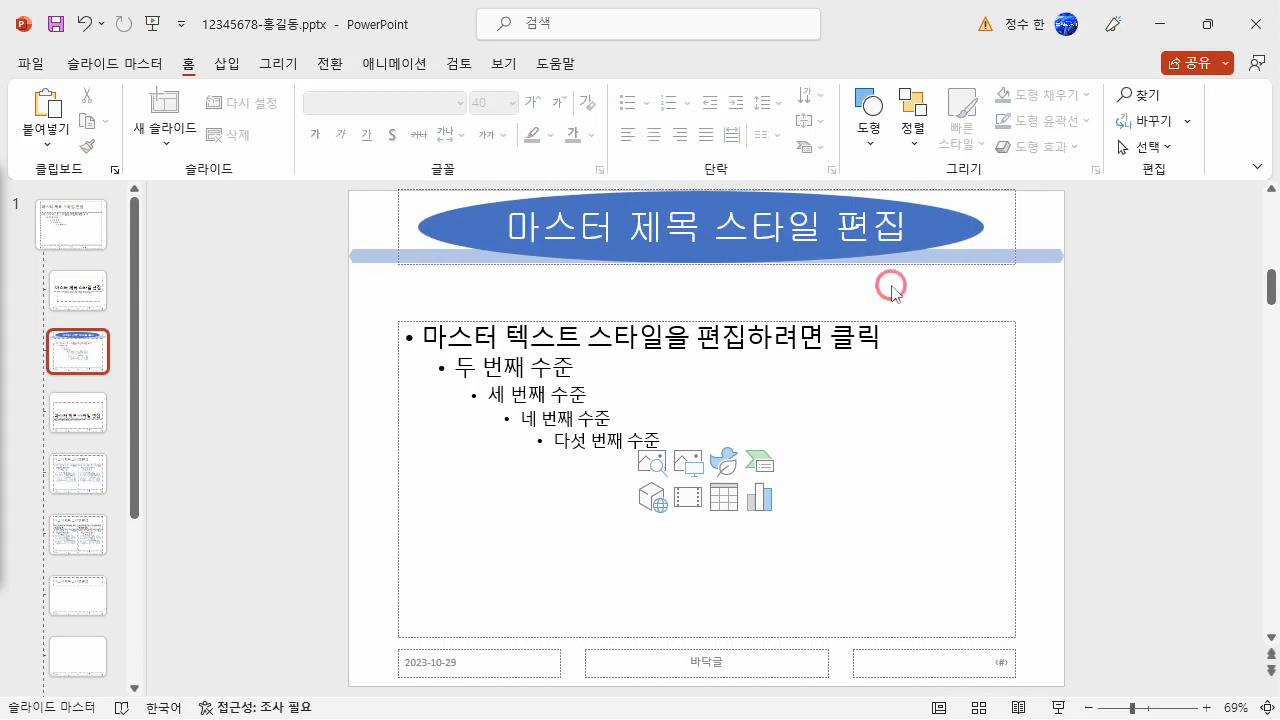
- Insert the picture 로고3.jpg from the Picture folder inside the ITQ documents folder into the layout
left_click(216, 63)
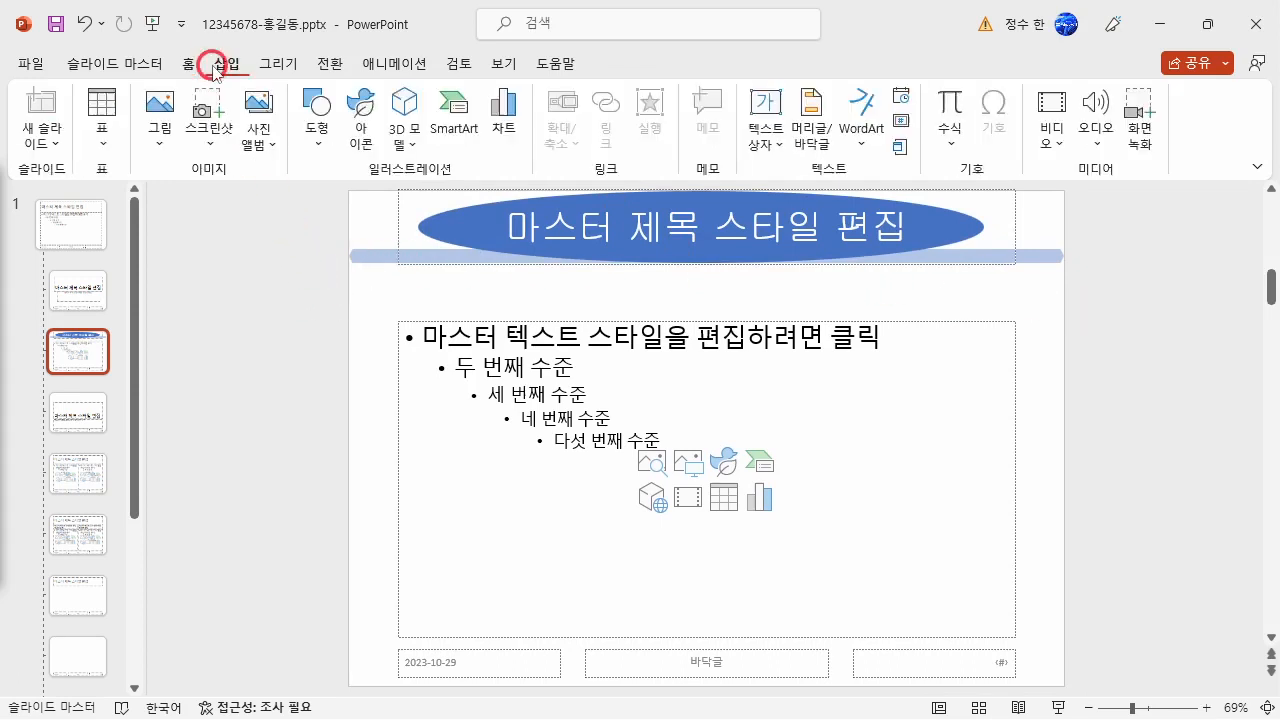
left_click(166, 114)
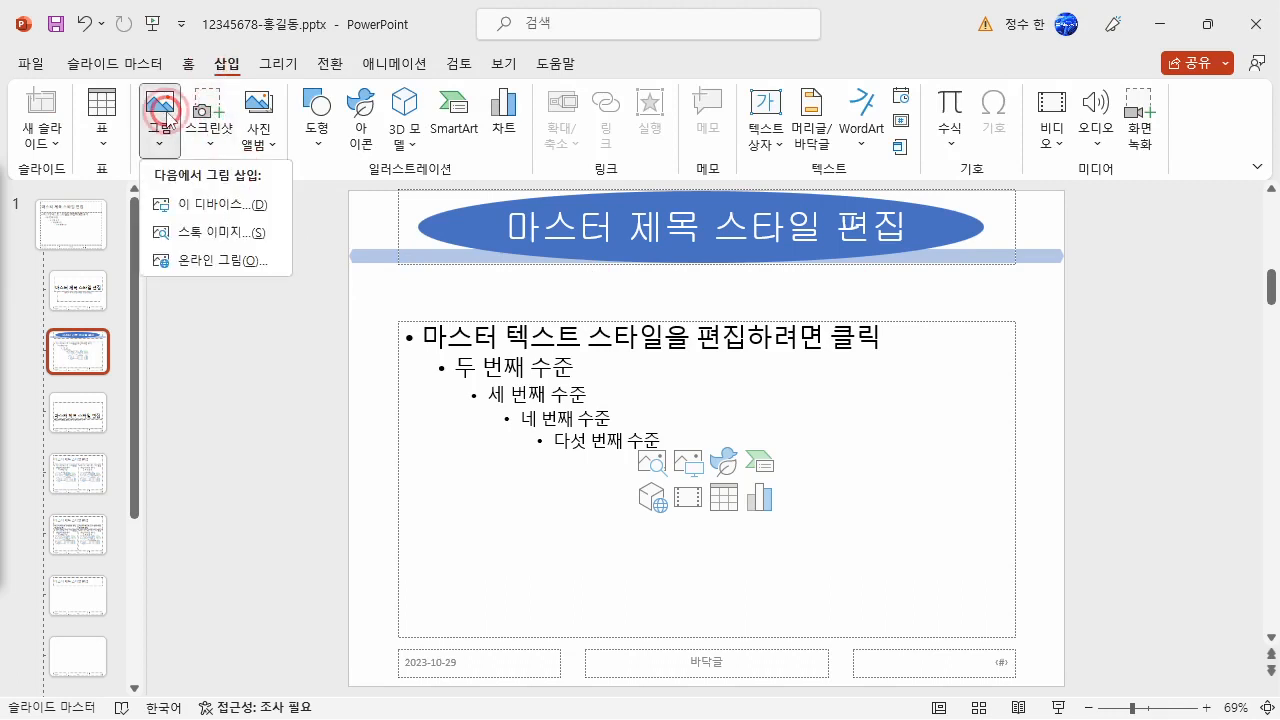
left_click(231, 209)
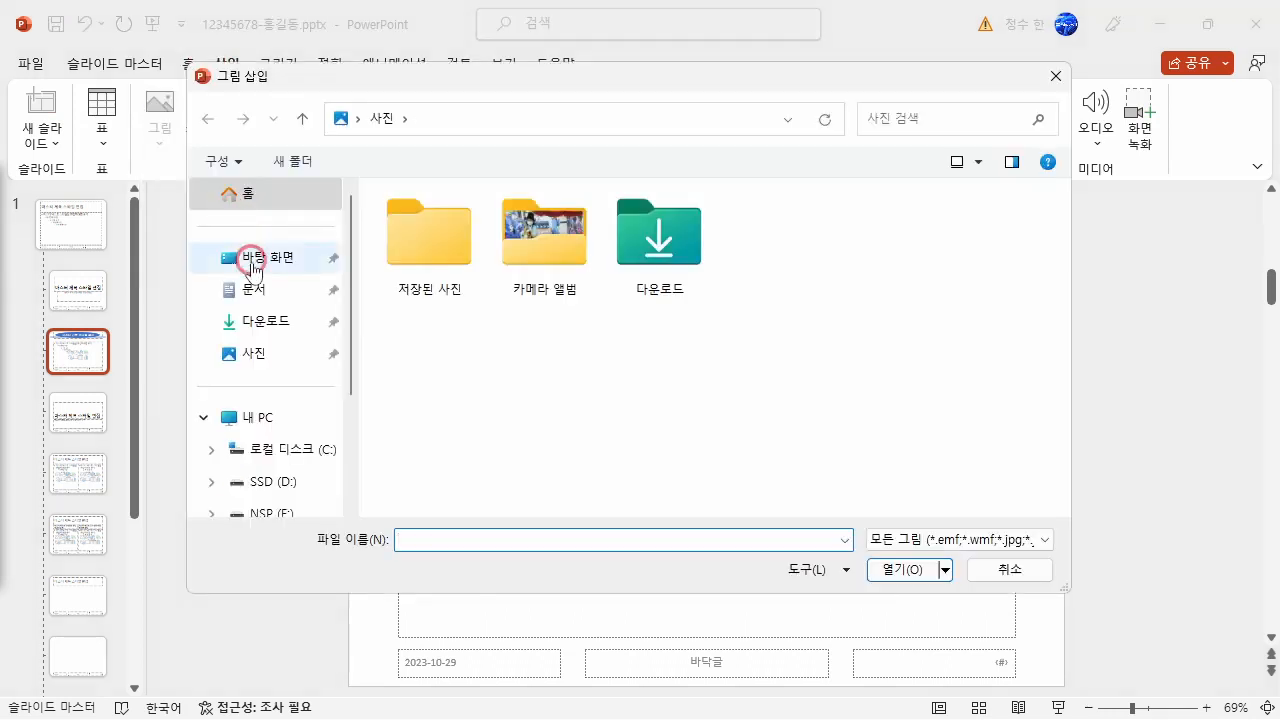
left_click(258, 293)
double_click(530, 254)
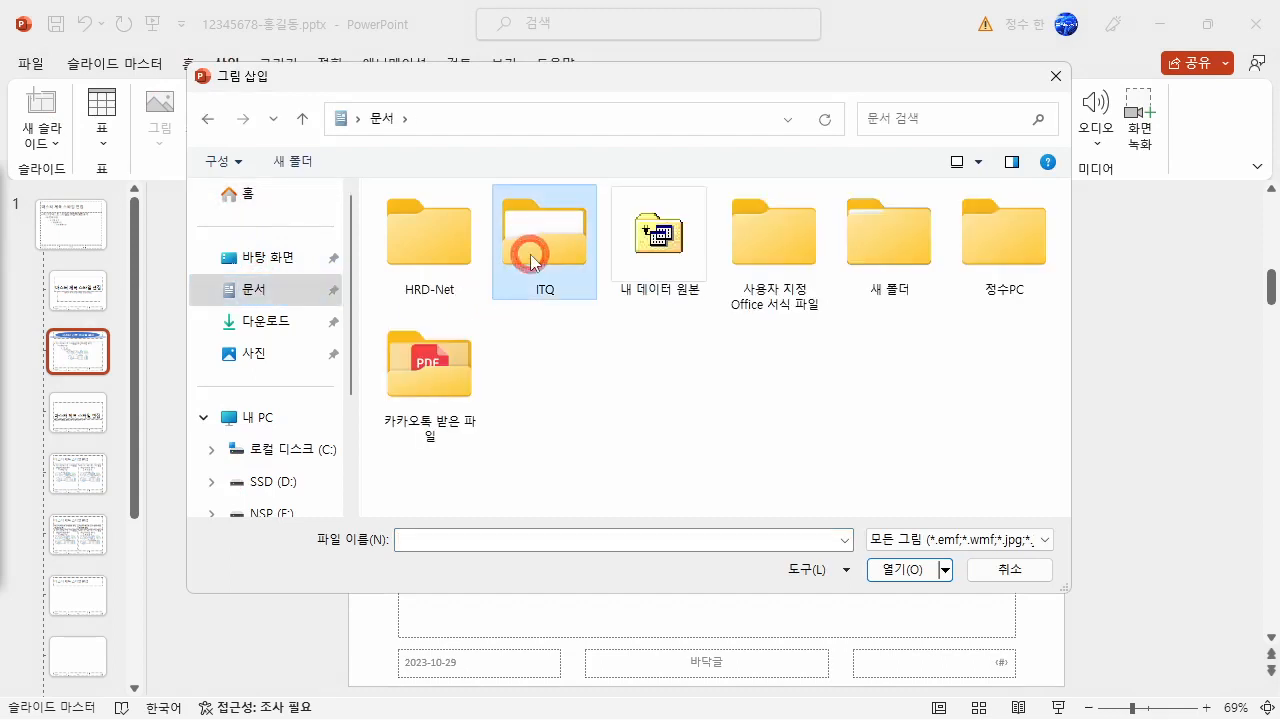
double_click(425, 224)
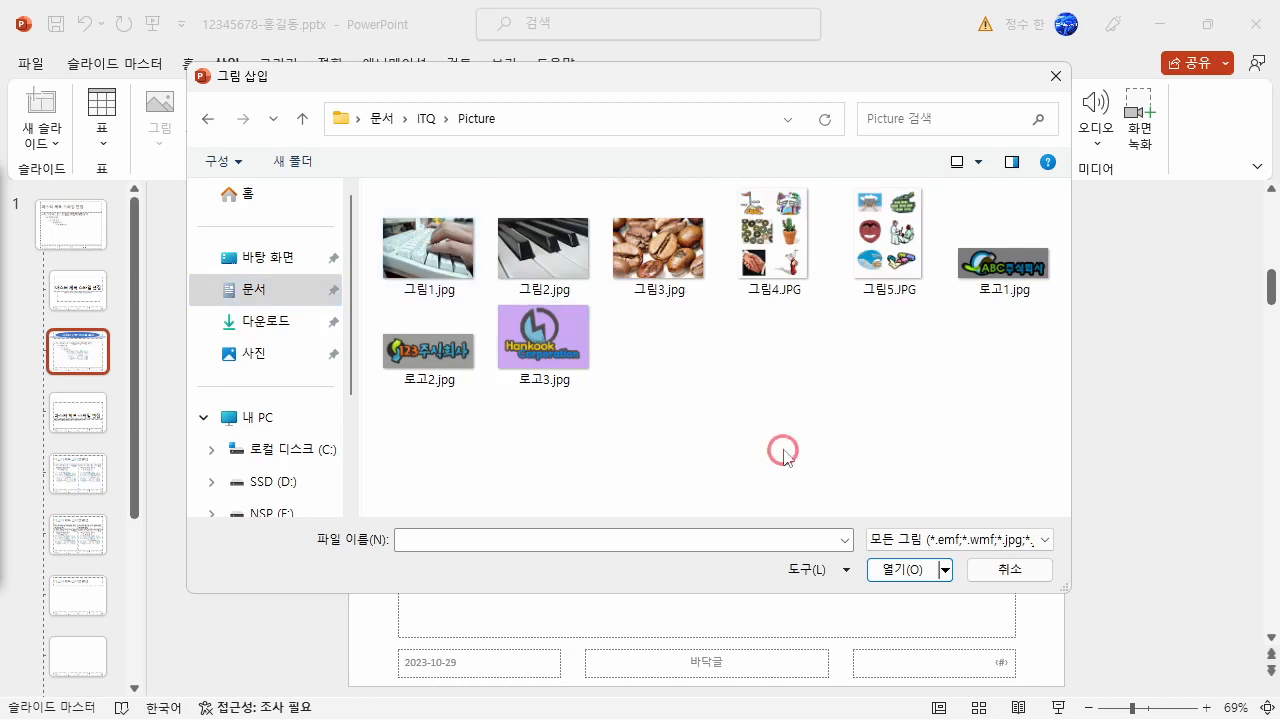
left_click(560, 356)
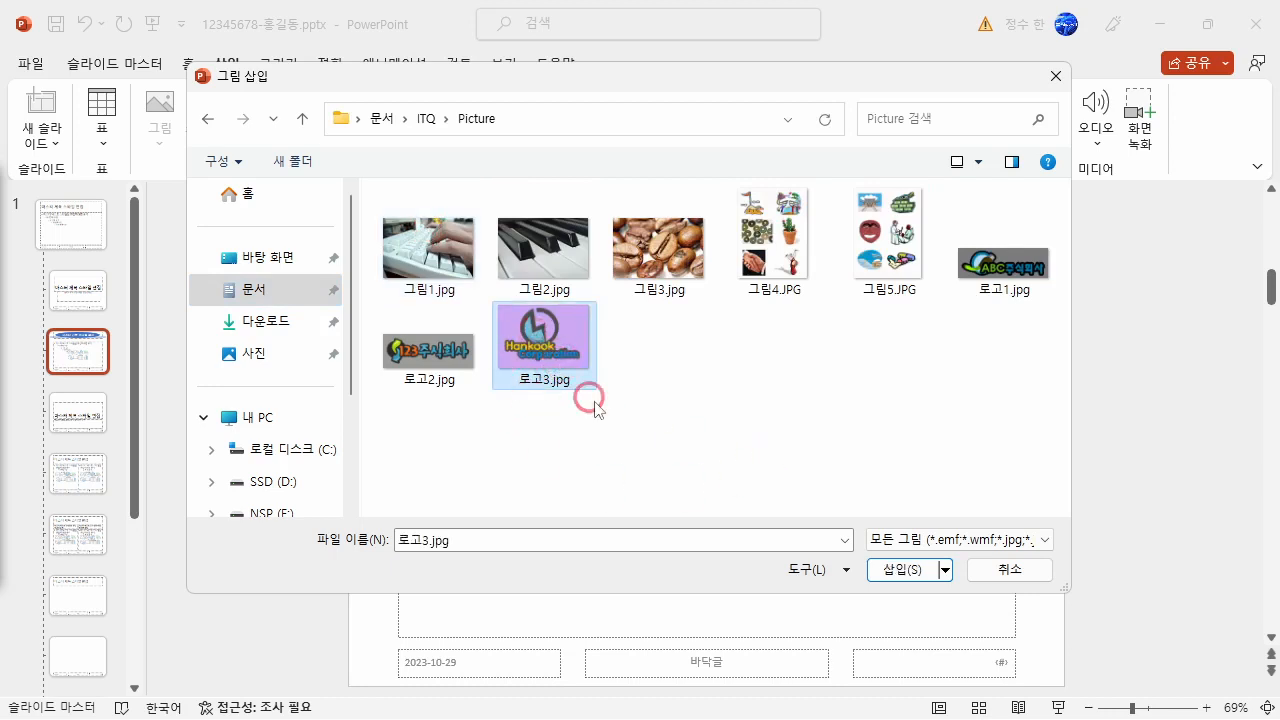
left_click(903, 569)
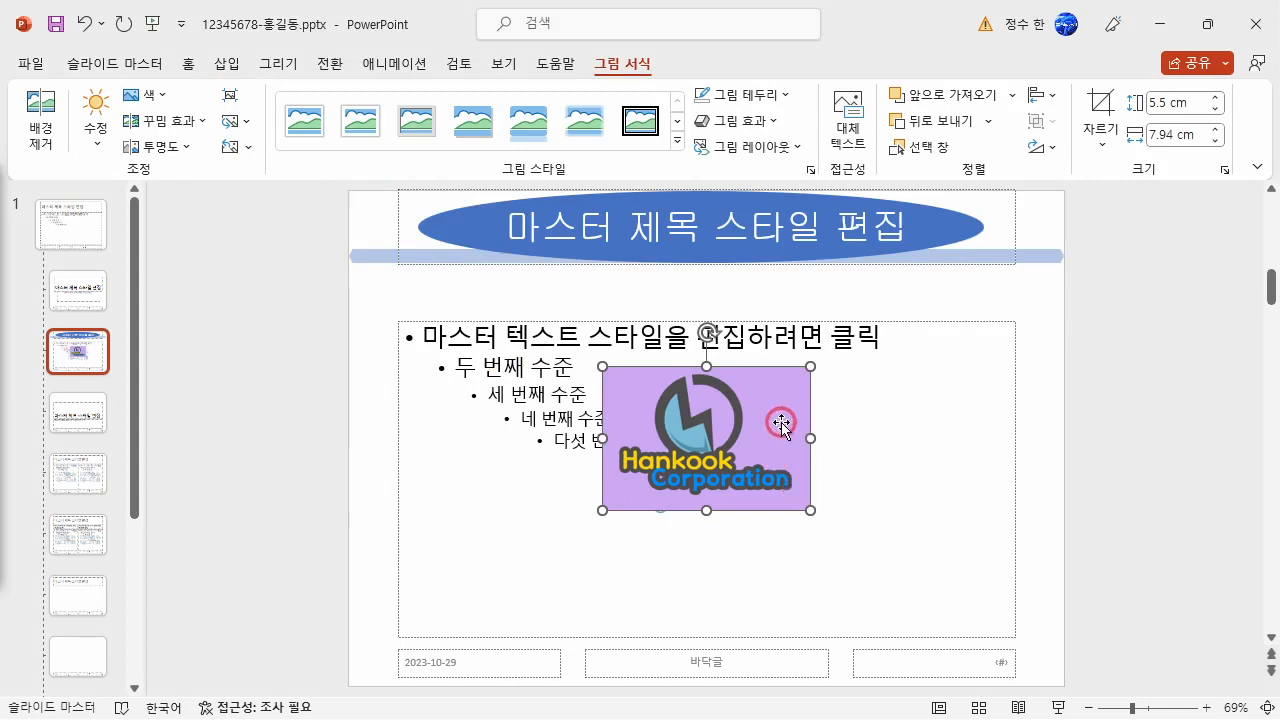
- Make the purple background of the inserted logo transparent
left_click(148, 96)
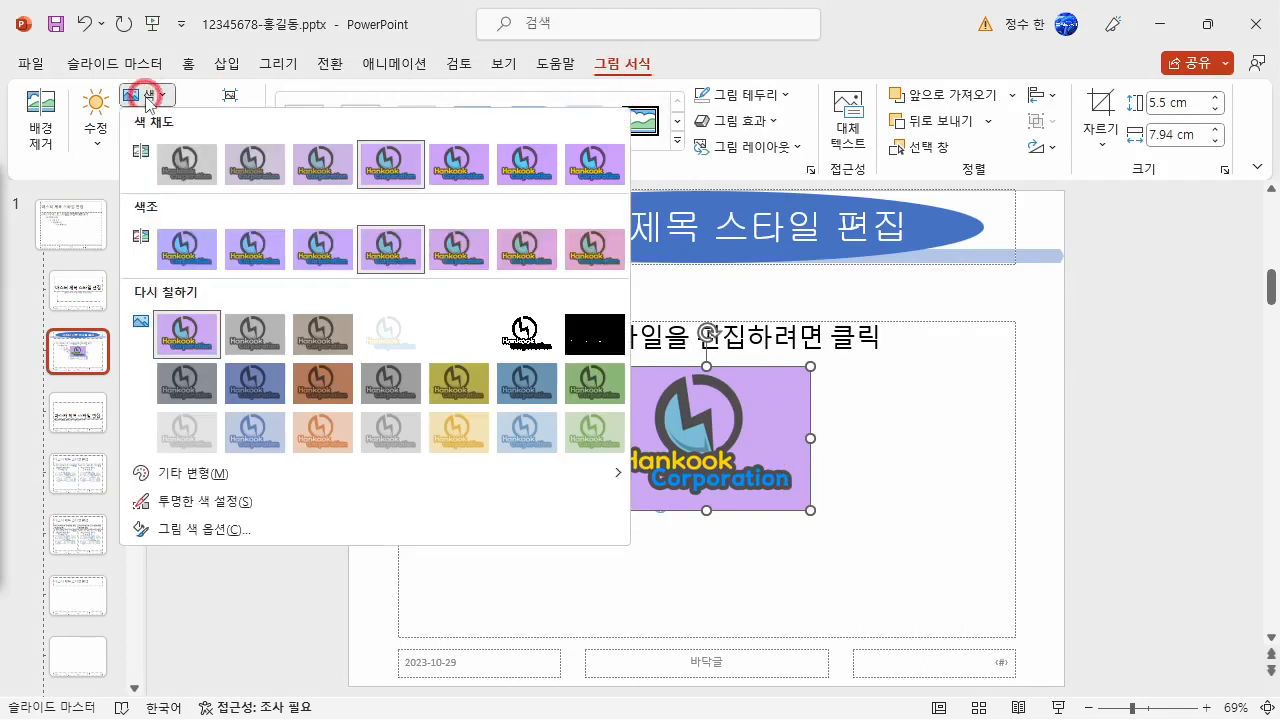
left_click(224, 503)
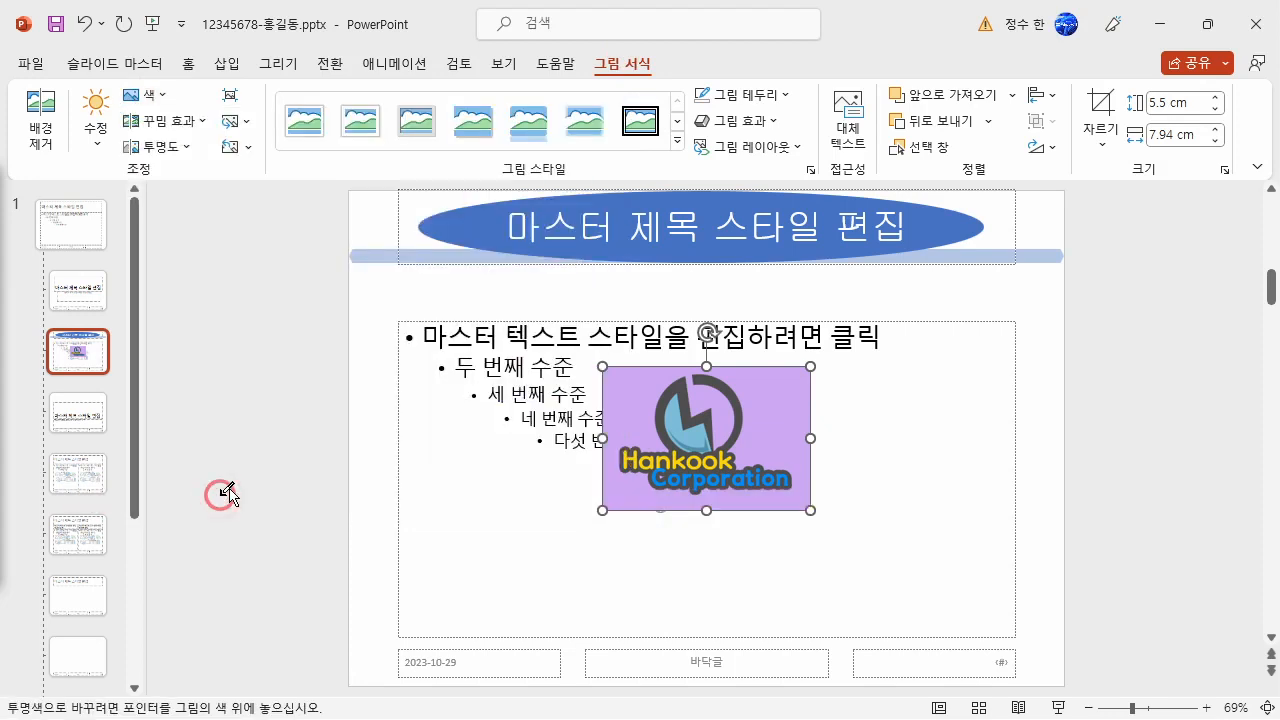
left_click(784, 389)
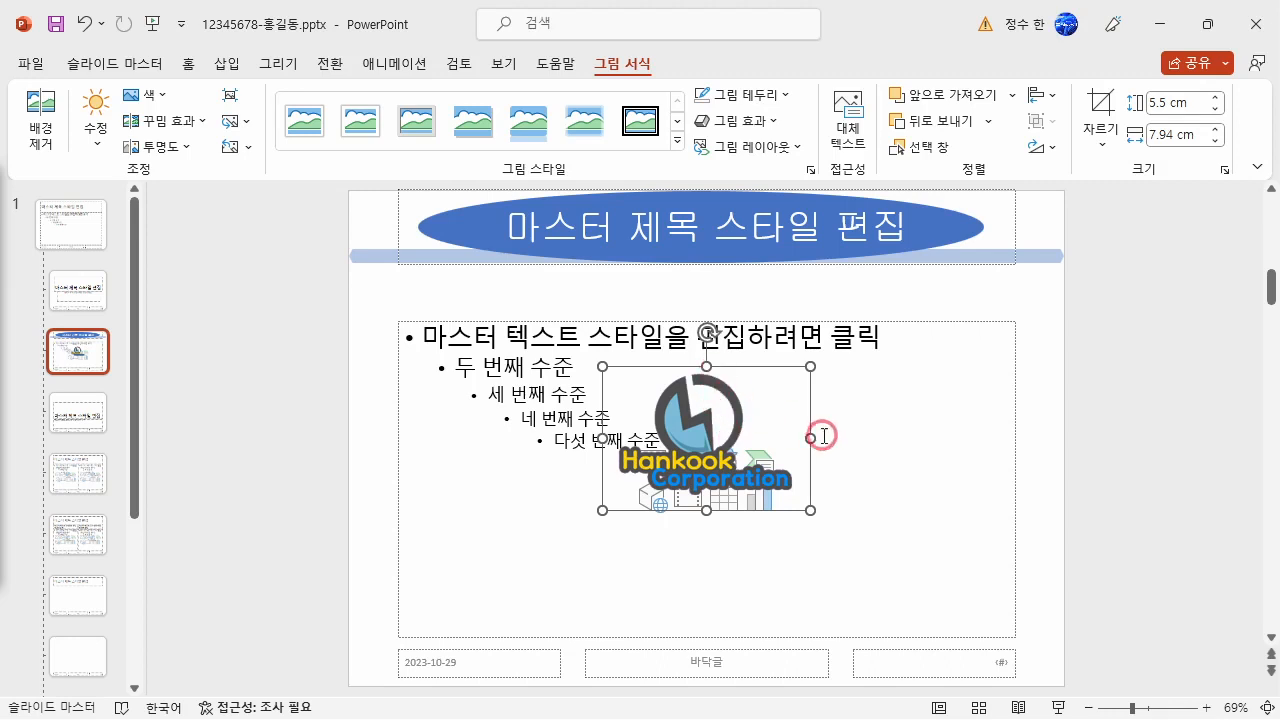
- Shrink the logo to about 1.5 cm high and 2.17 cm wide and place it in the slide's lower-left corner
left_click_drag(811, 366, 386, 652)
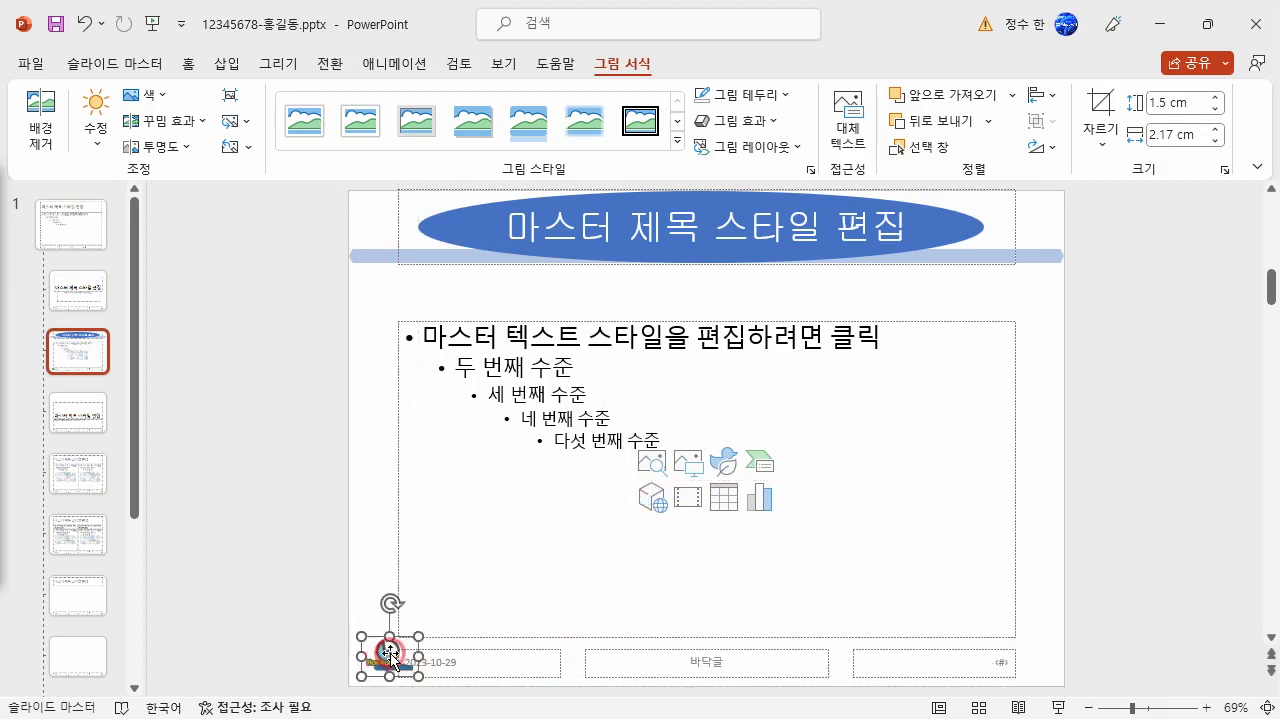
left_click(254, 468)
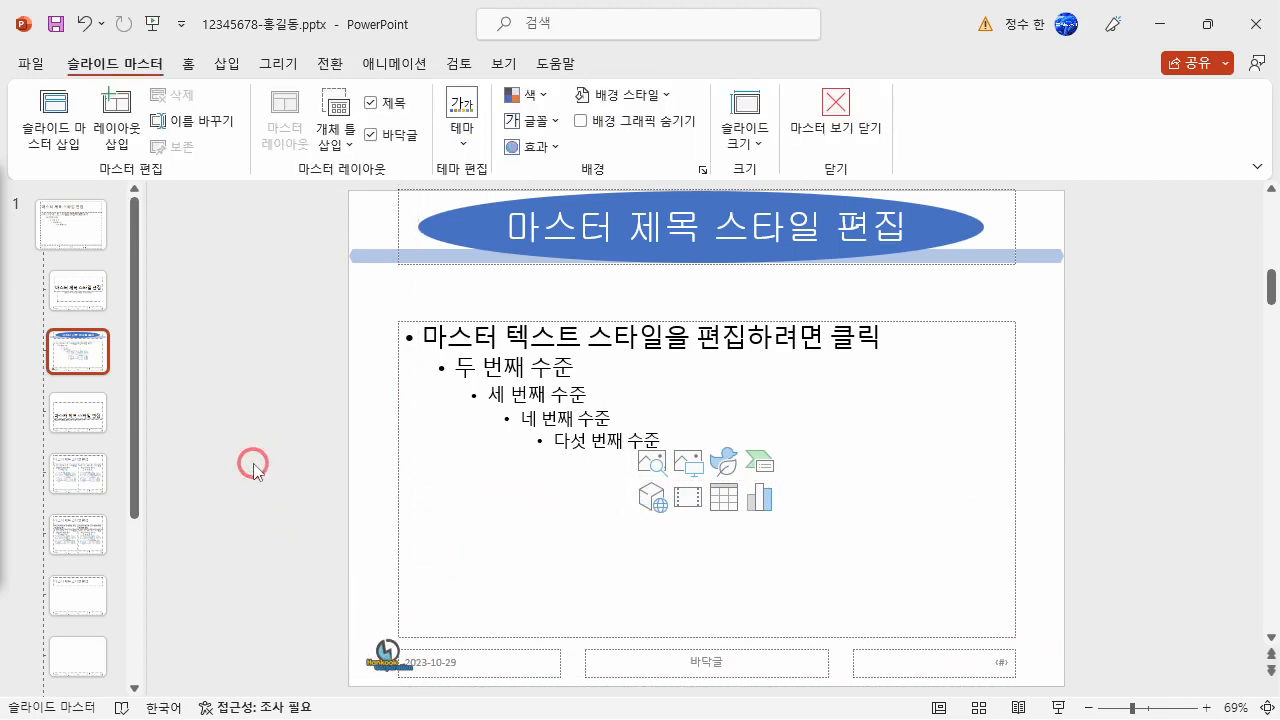
left_click(394, 651)
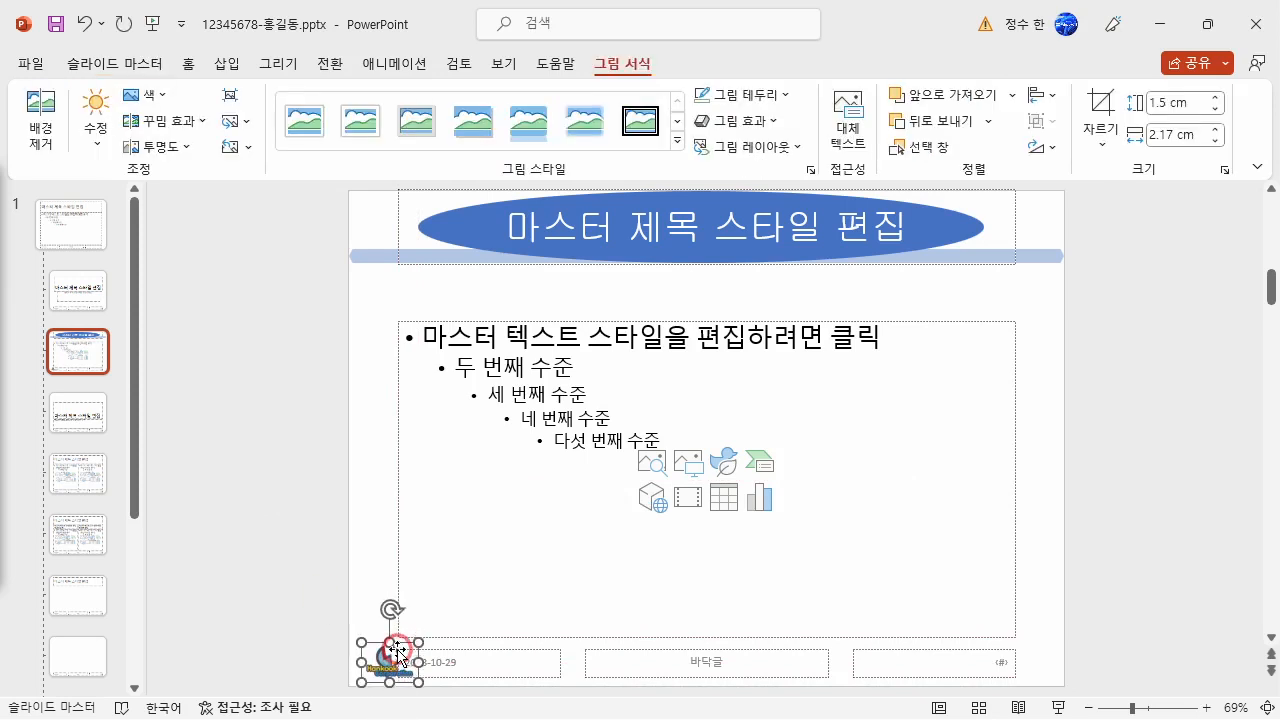
left_click(300, 543)
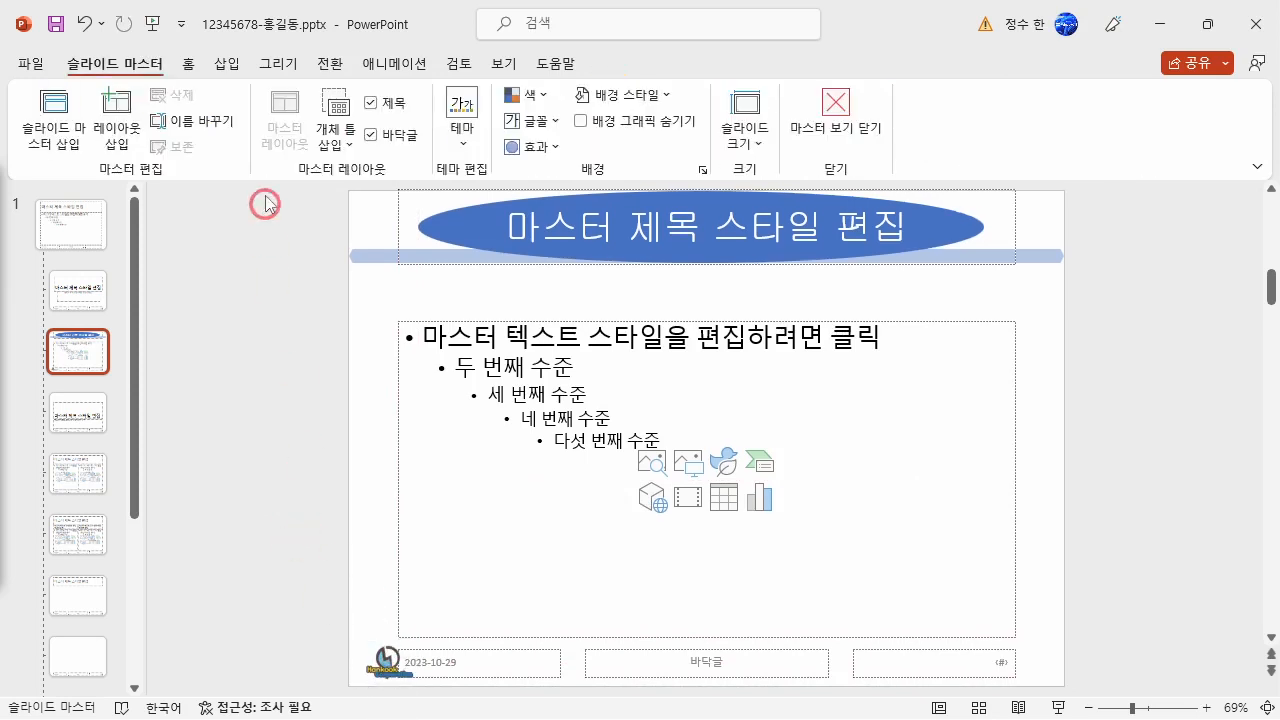
- Turn on slide numbers for all slides except the title slide
left_click(228, 64)
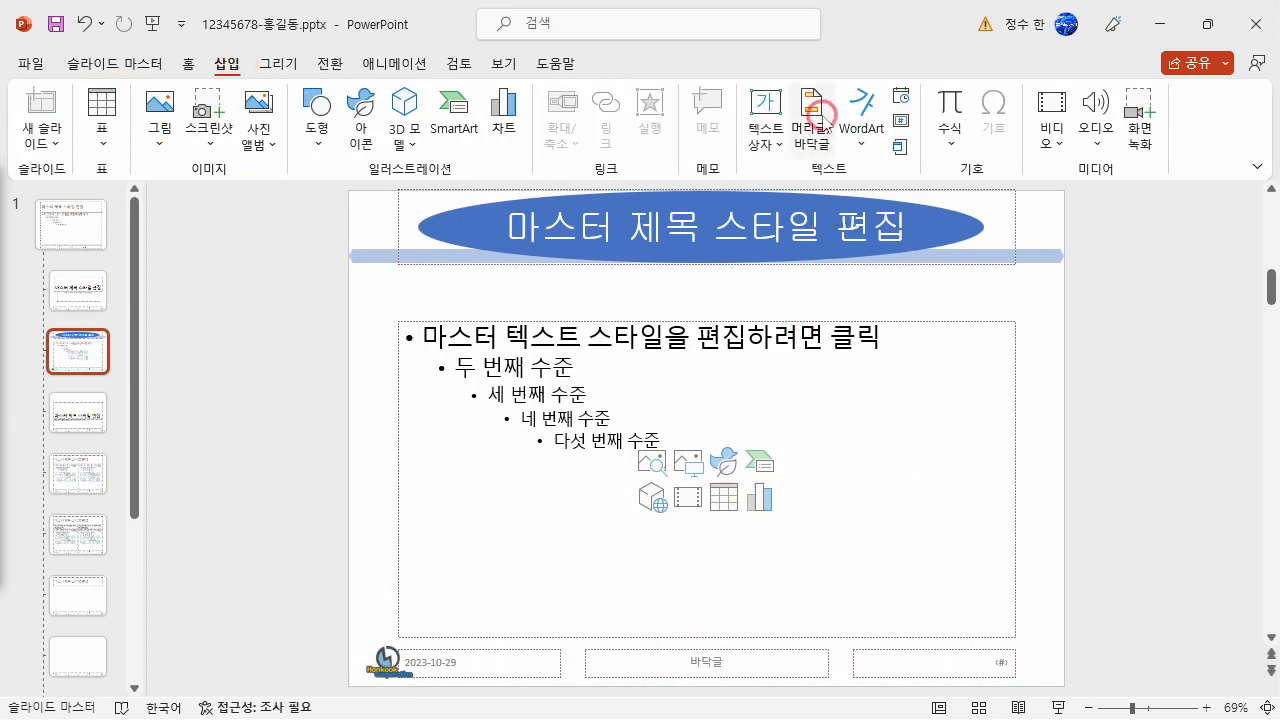
left_click(815, 120)
left_click(425, 412)
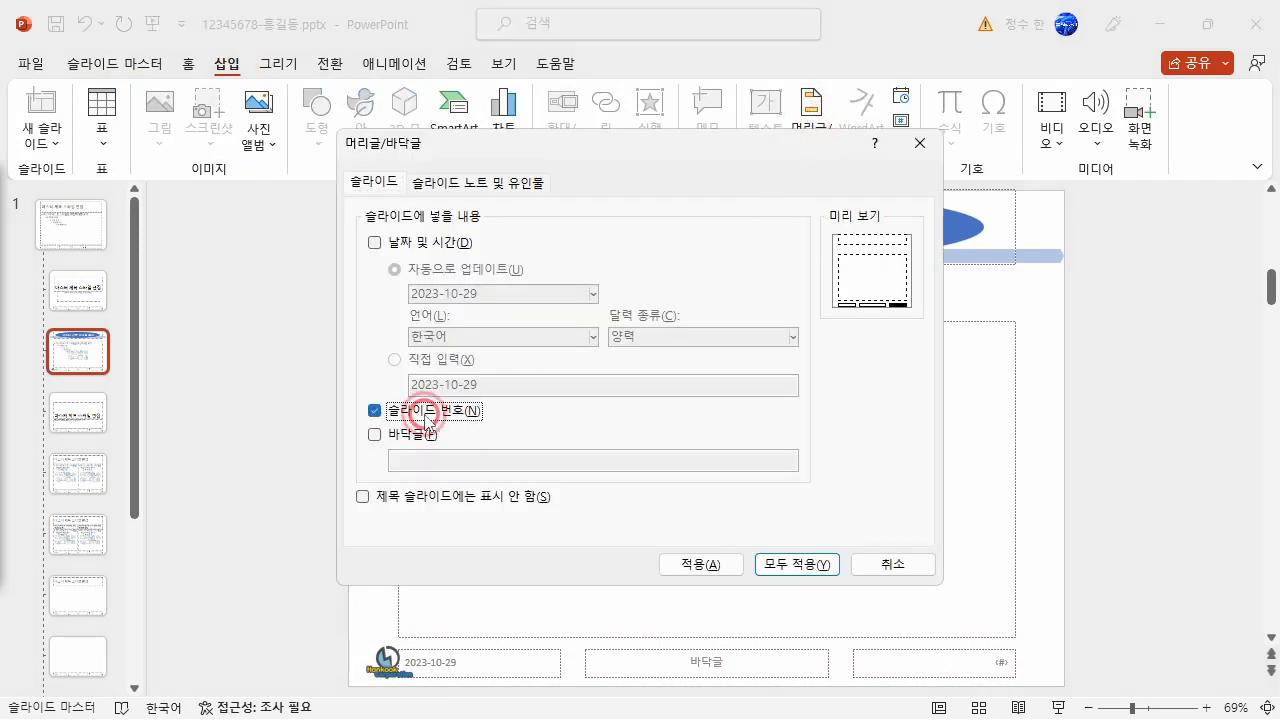
left_click(366, 505)
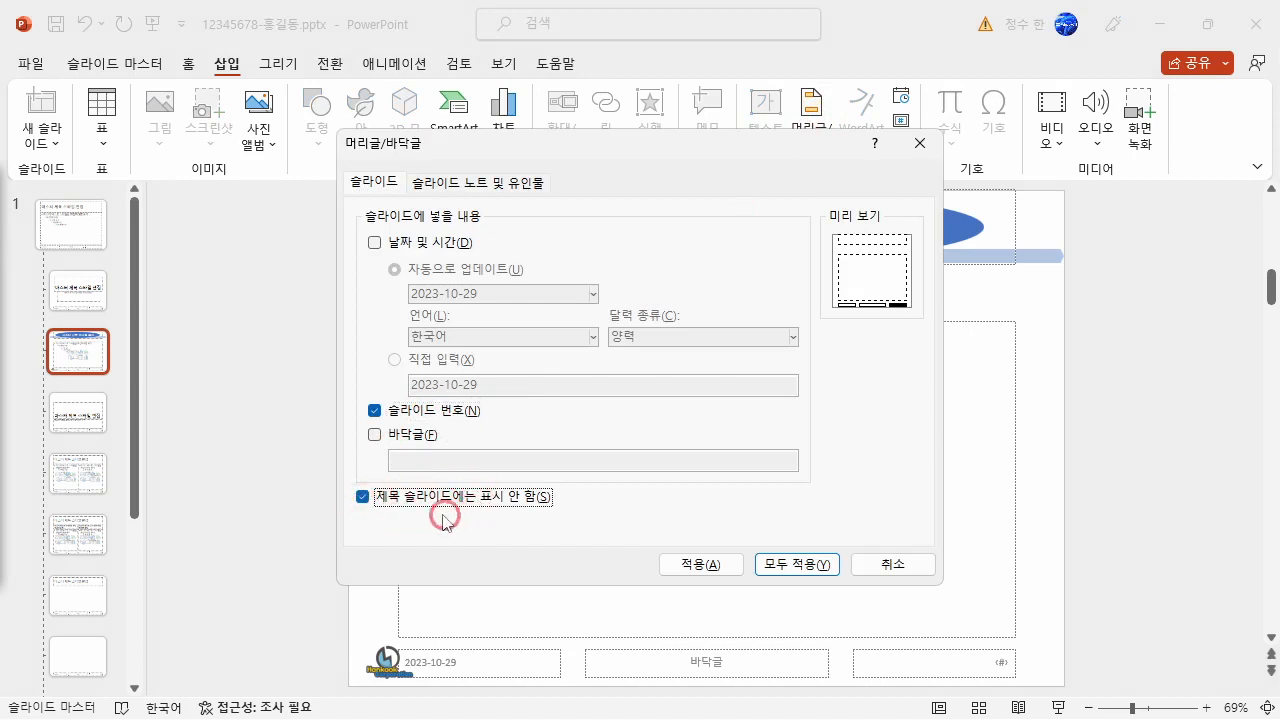
left_click(801, 566)
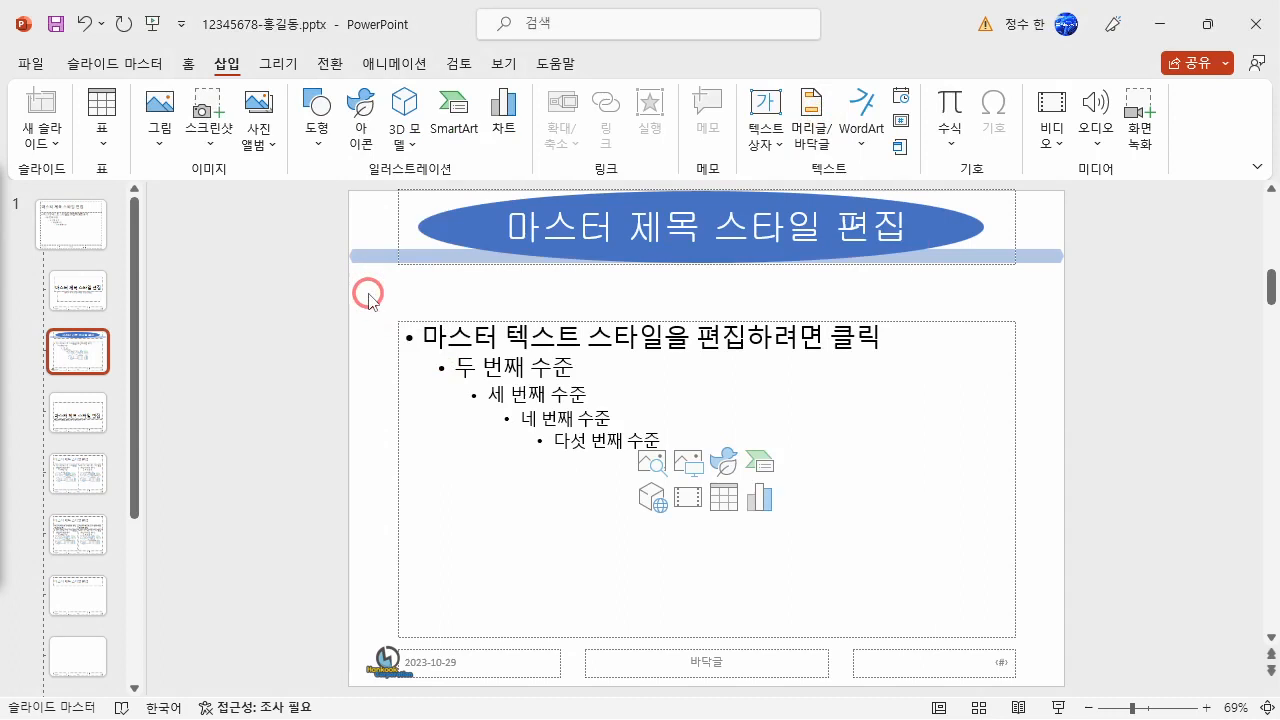
- Close the slide master view and go to slide 1
left_click(76, 62)
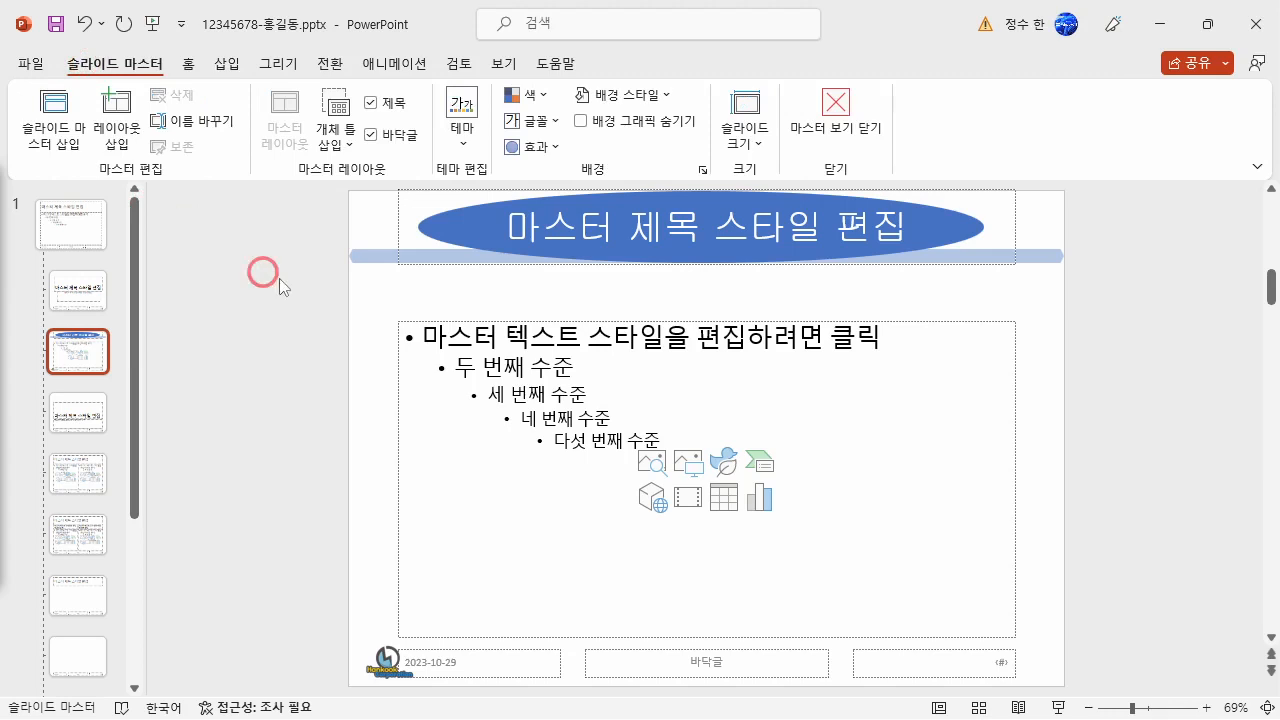
left_click(830, 115)
left_click(63, 249)
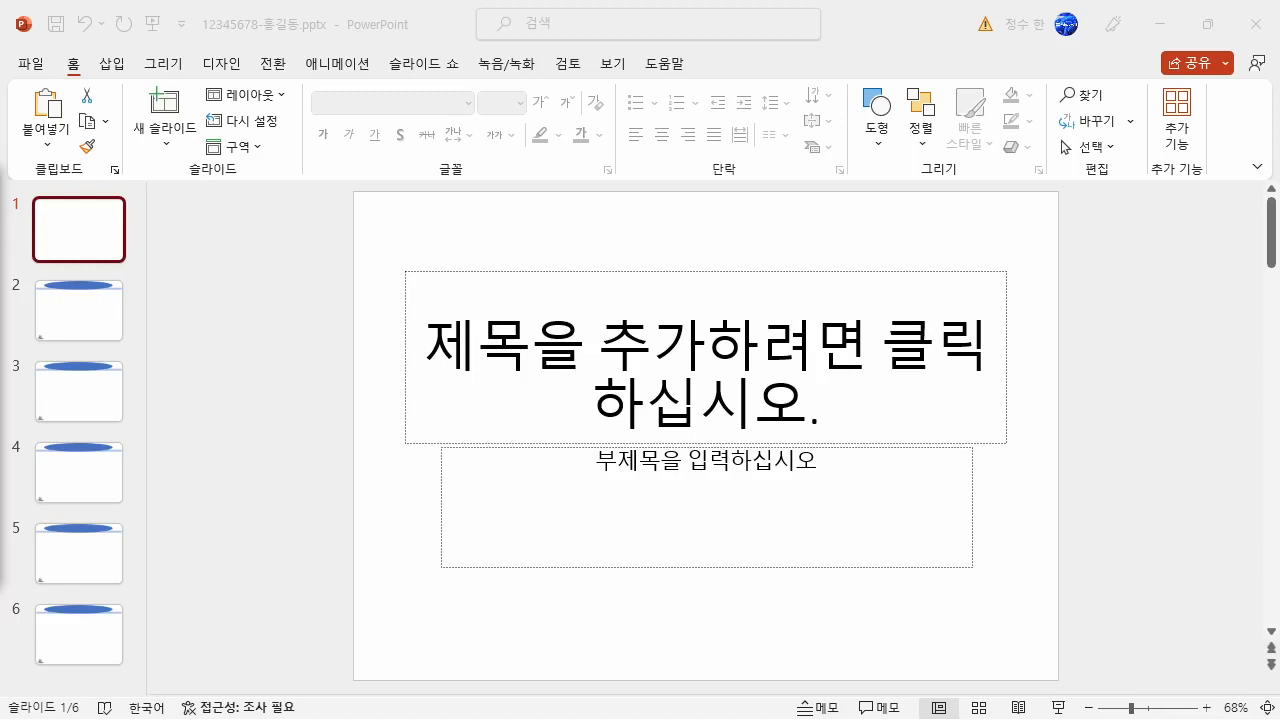
- Delete the title and subtitle placeholders from slide 1
left_click(81, 231)
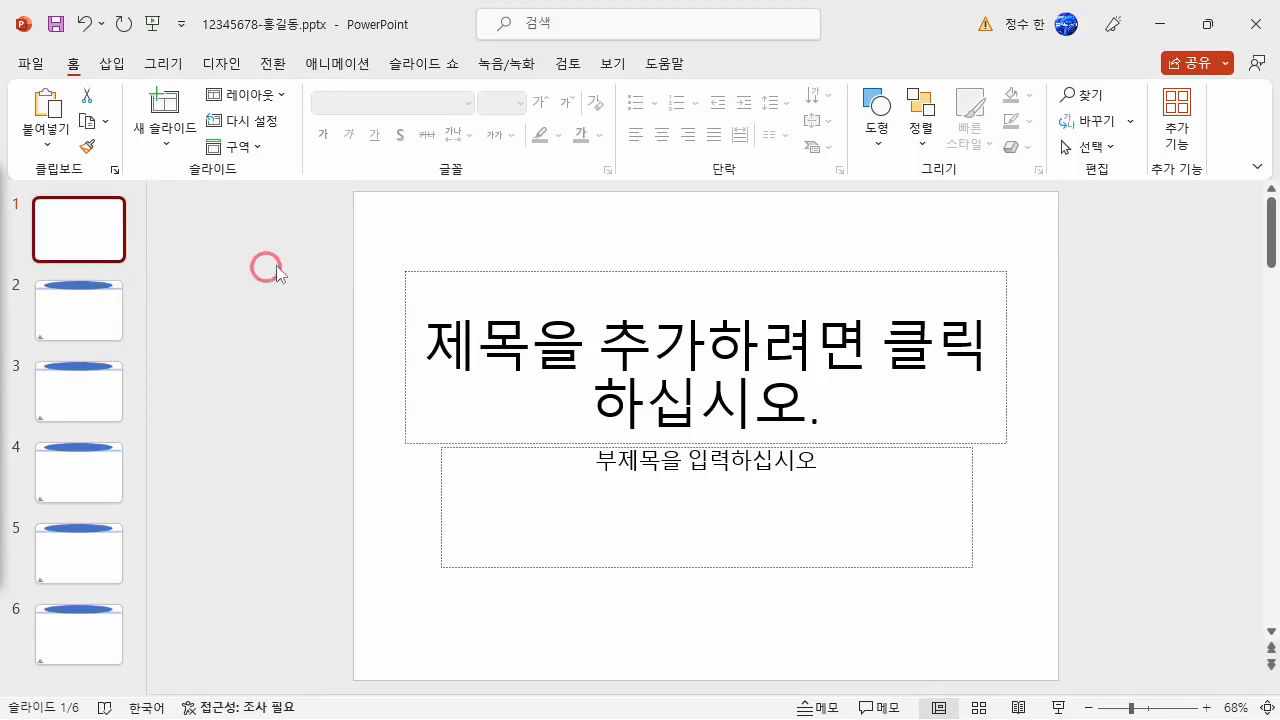
left_click_drag(363, 234, 1069, 640)
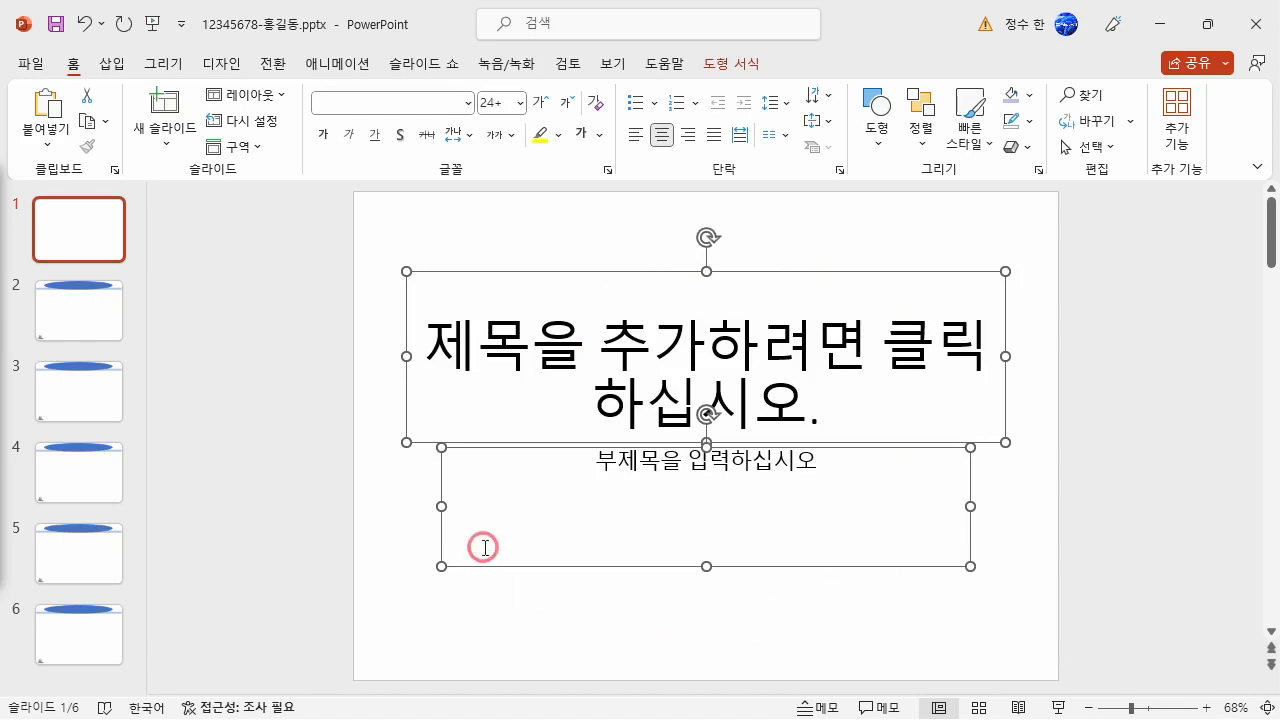
key("Delete")
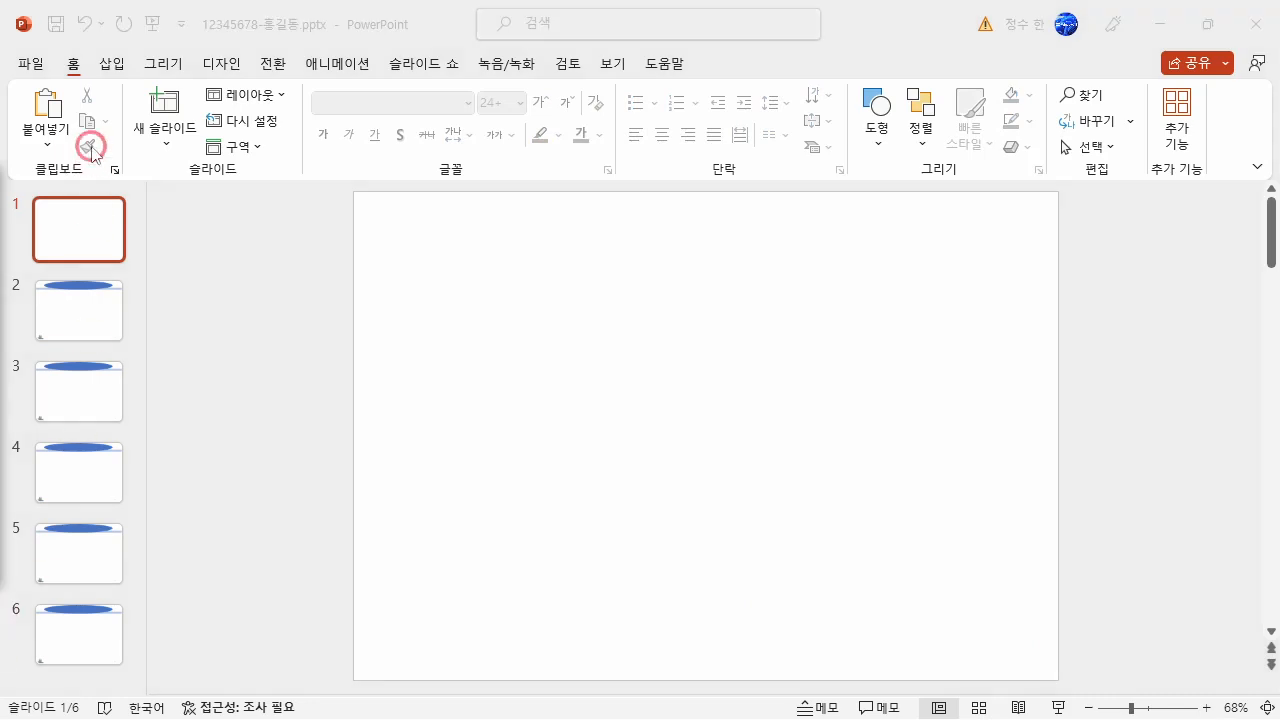
- Draw a rectangle about 7.35 cm high and 27.52 cm wide across the full width of slide 1's upper edge
left_click(125, 66)
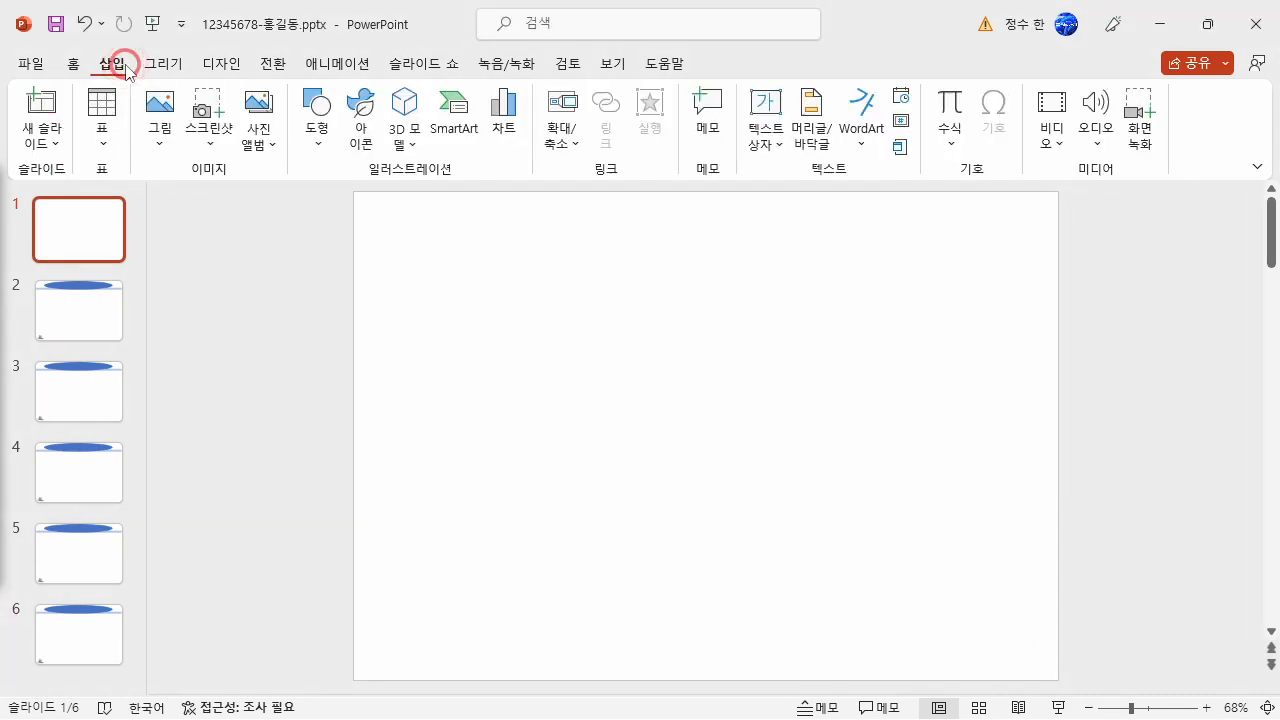
left_click(322, 130)
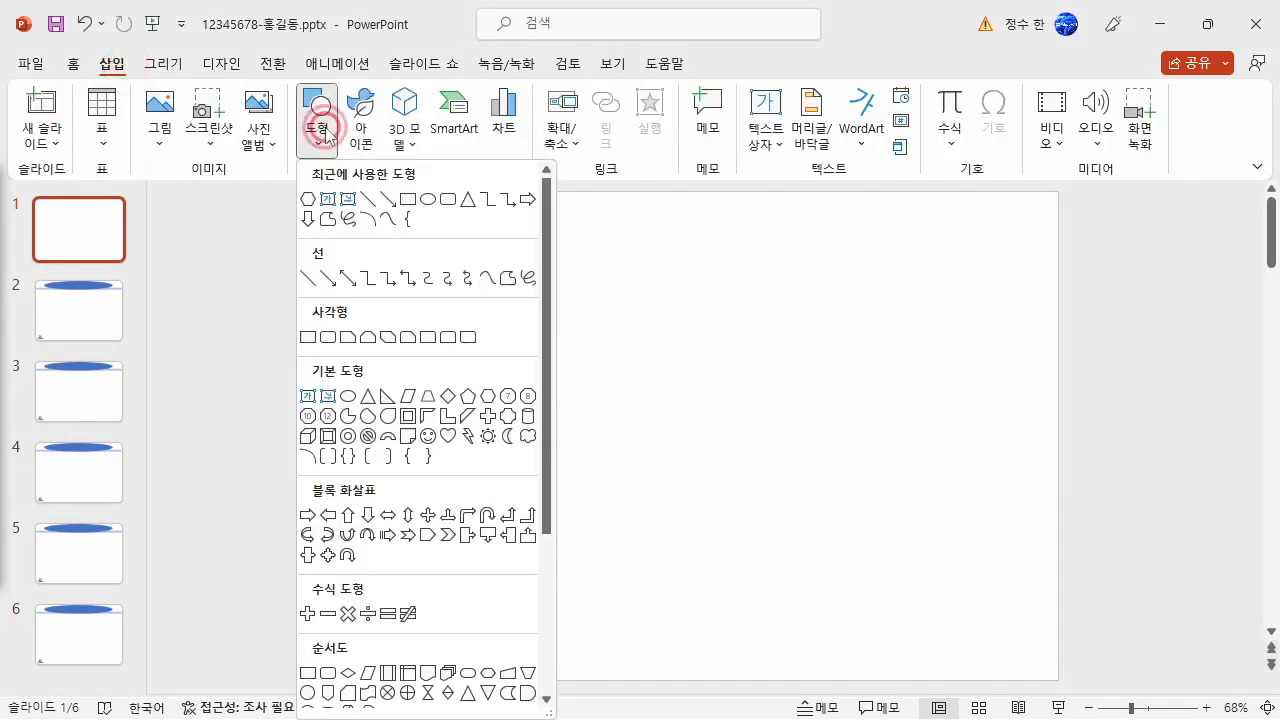
left_click(307, 338)
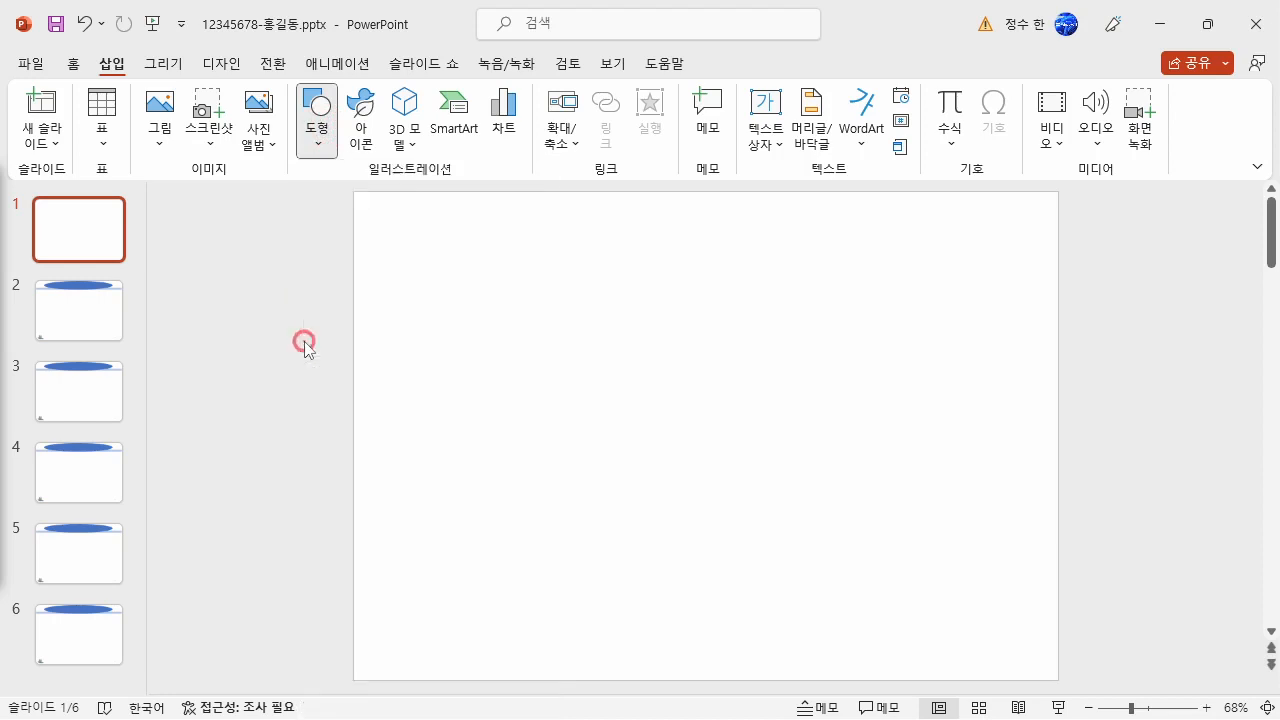
left_click_drag(367, 198, 1060, 359)
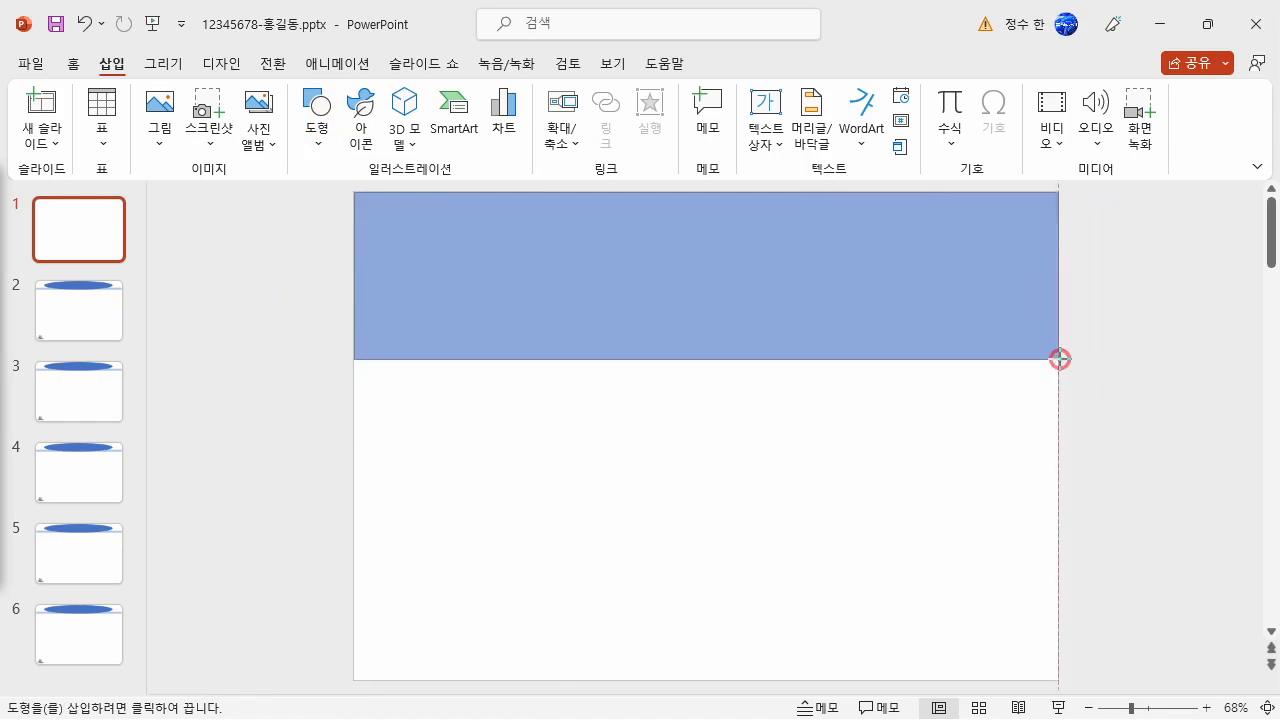
left_click_drag(1060, 359, 1060, 381)
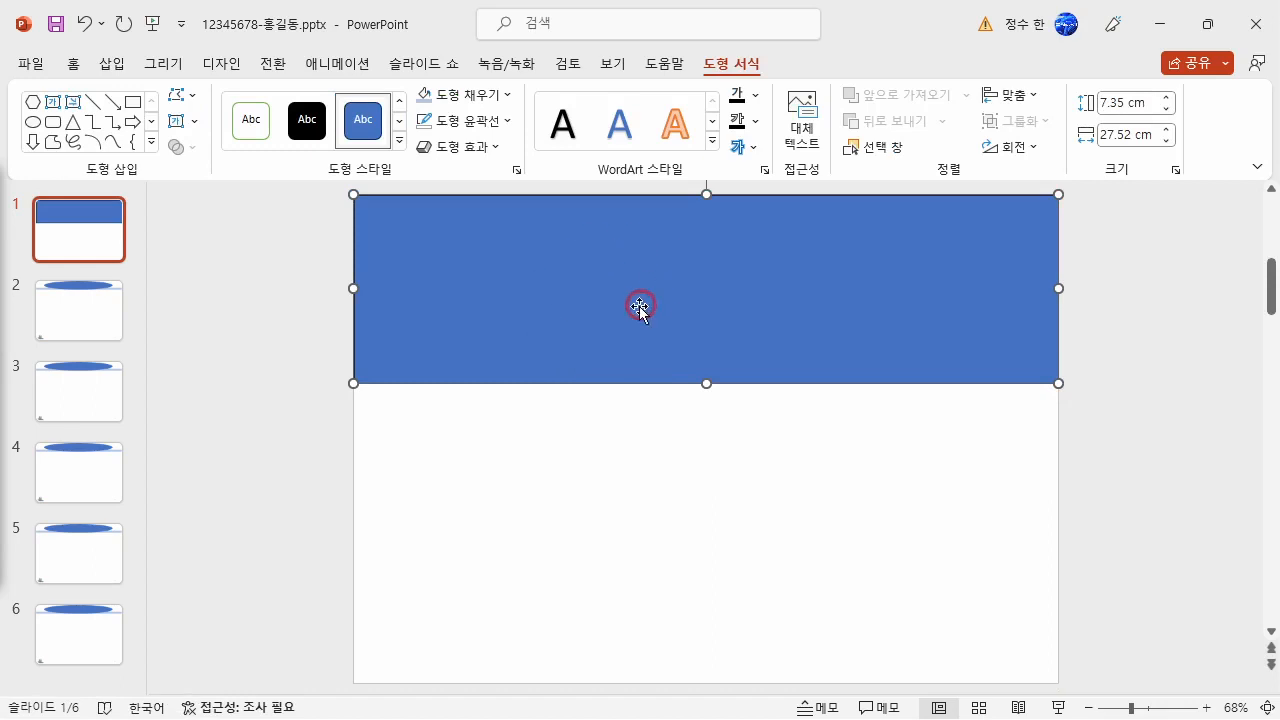
- Fill the rectangle on slide 1 with the picture 그림2.jpg from the ITQ Picture folder
left_click(481, 95)
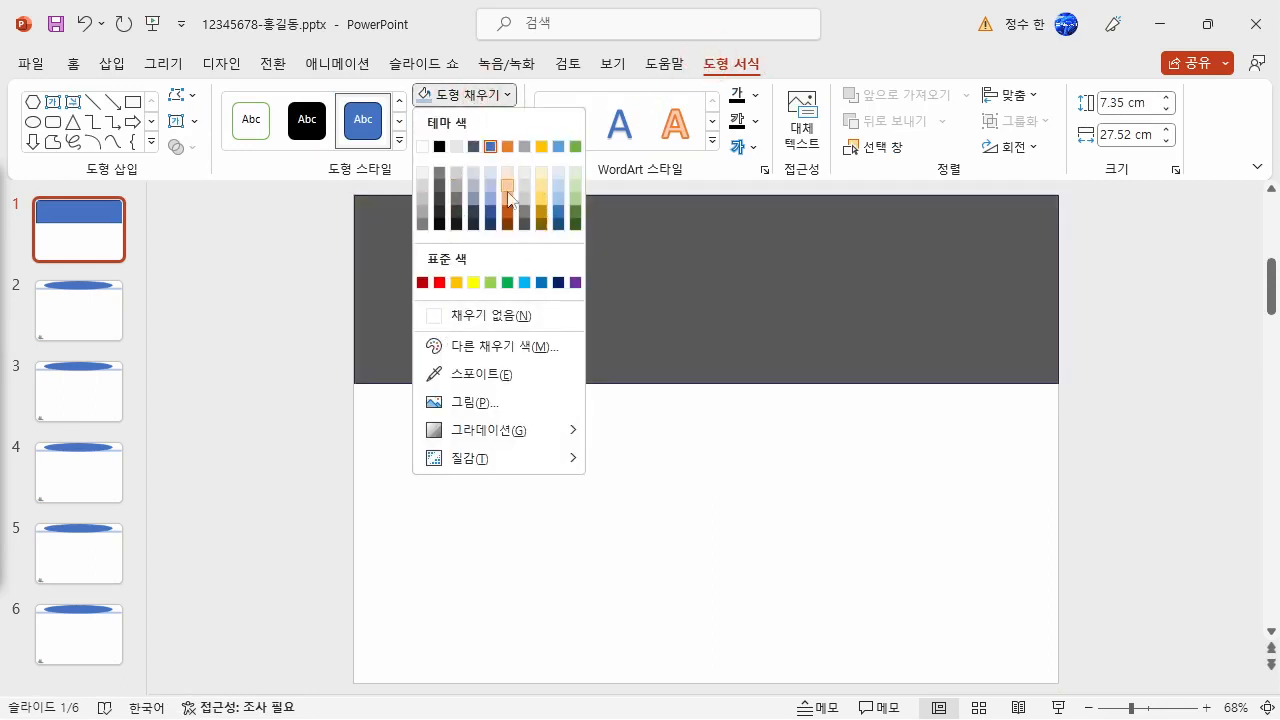
left_click(445, 404)
left_click(392, 289)
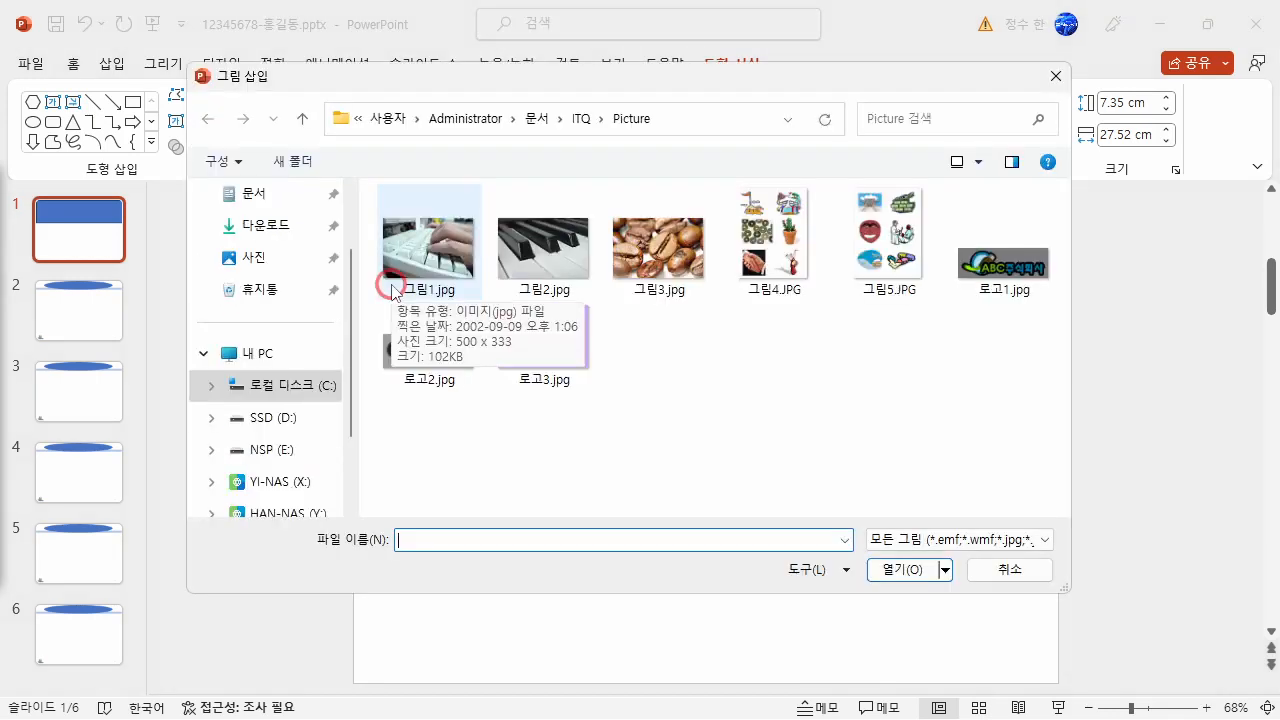
left_click(534, 287)
left_click(544, 261)
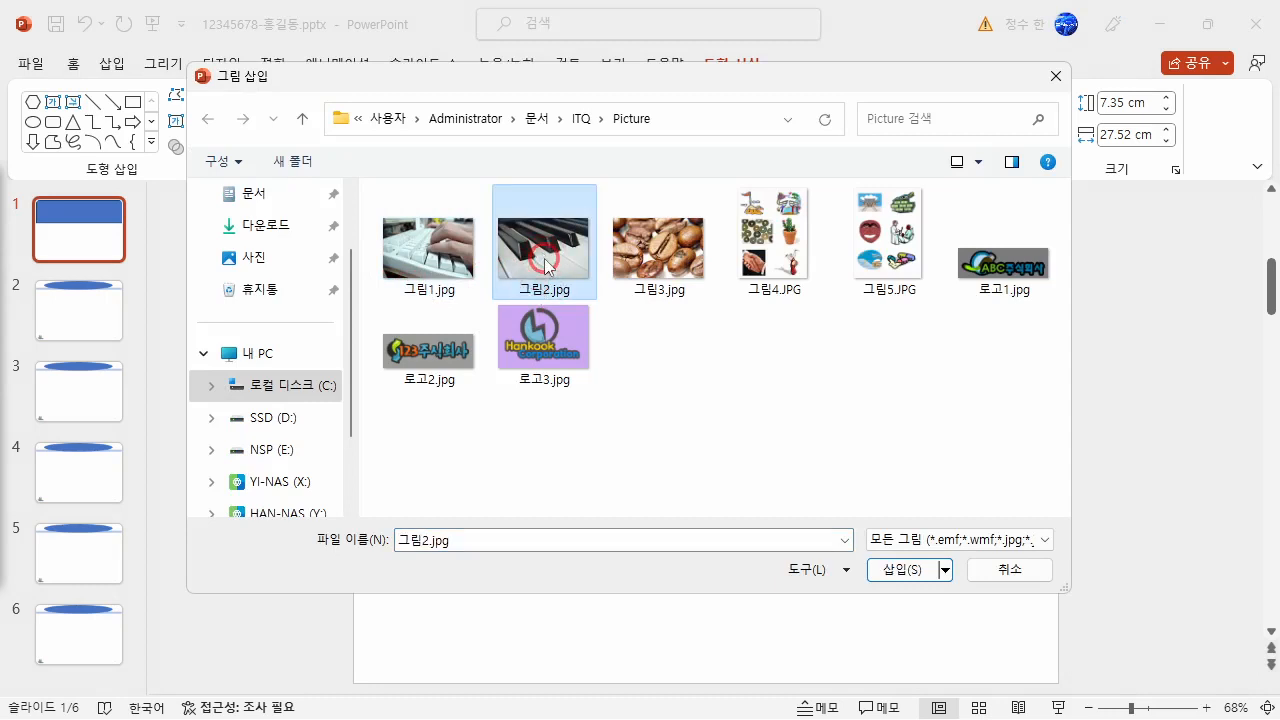
left_click(917, 572)
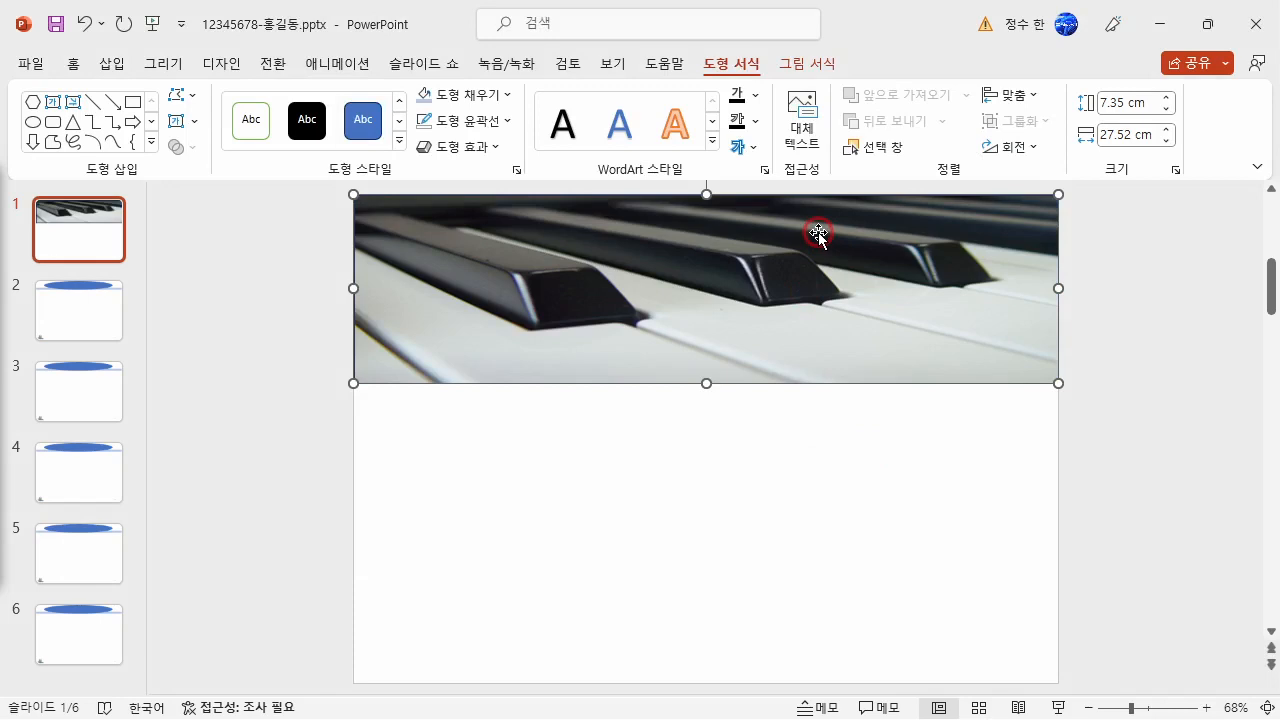
- Set the transparency of the rectangle's picture fill to 50%
right_click(705, 260)
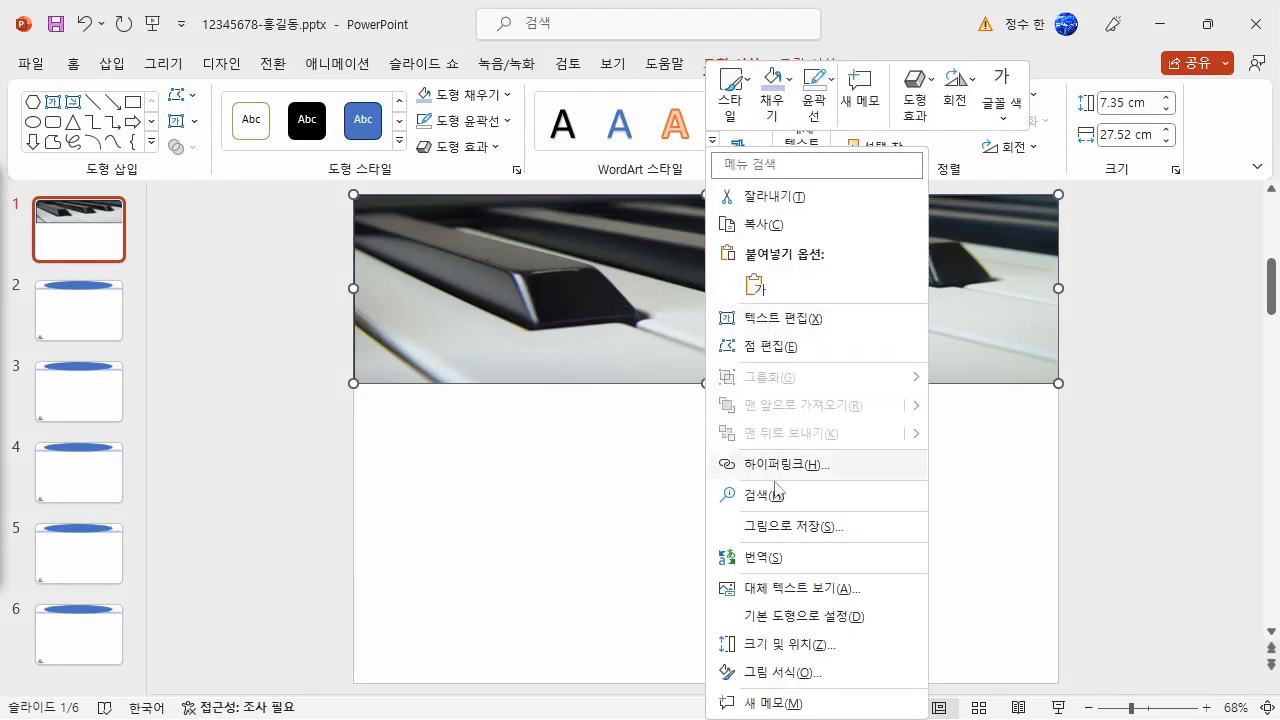
left_click(774, 674)
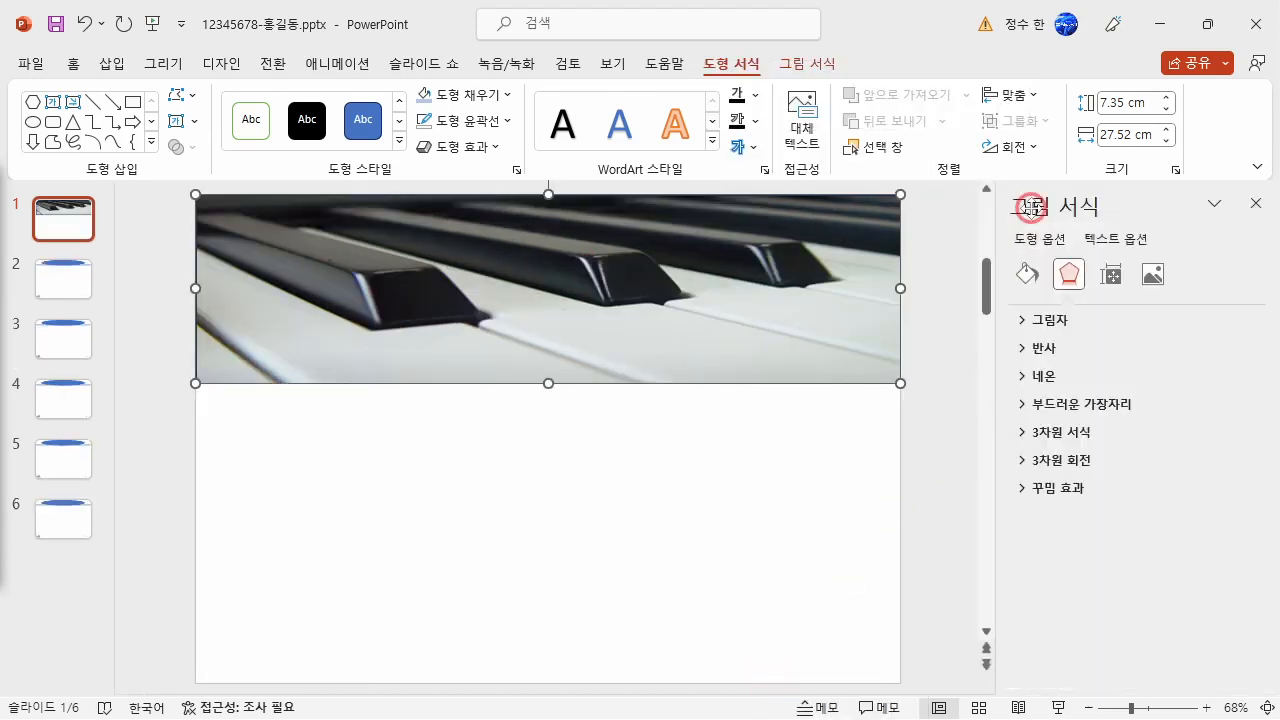
left_click(1024, 281)
left_click(1033, 320)
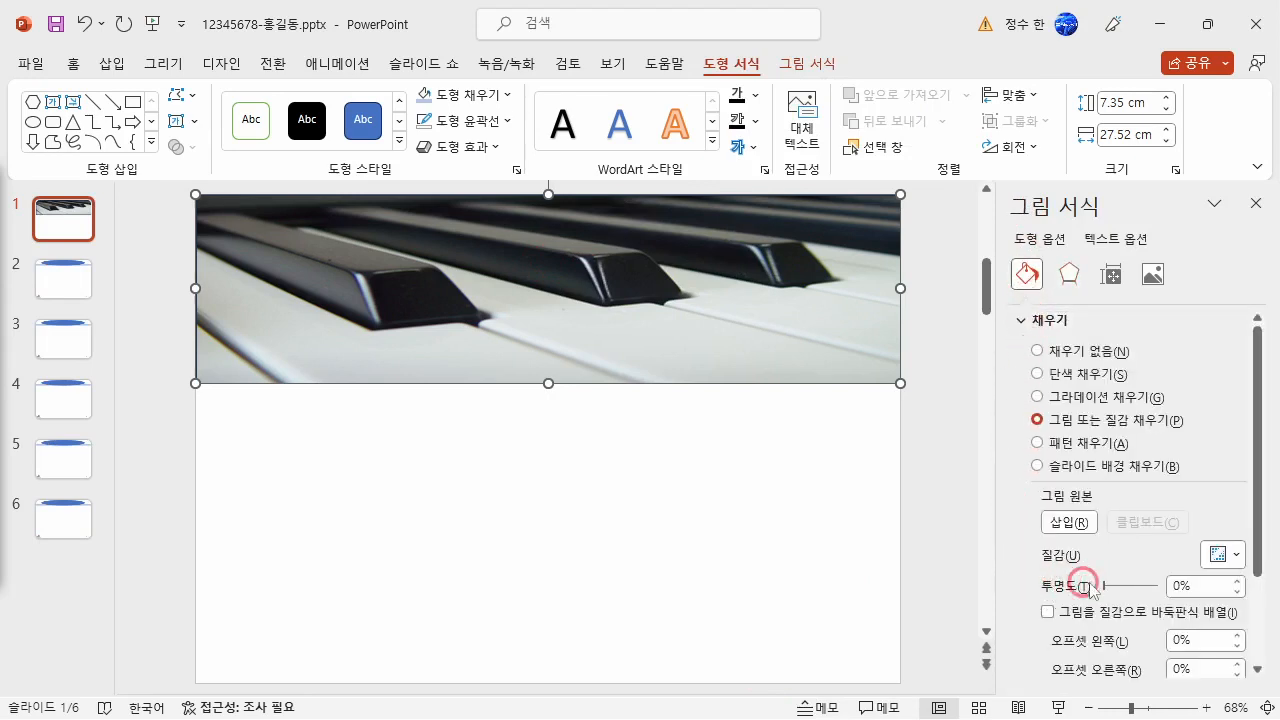
left_click(1196, 586)
type("50")
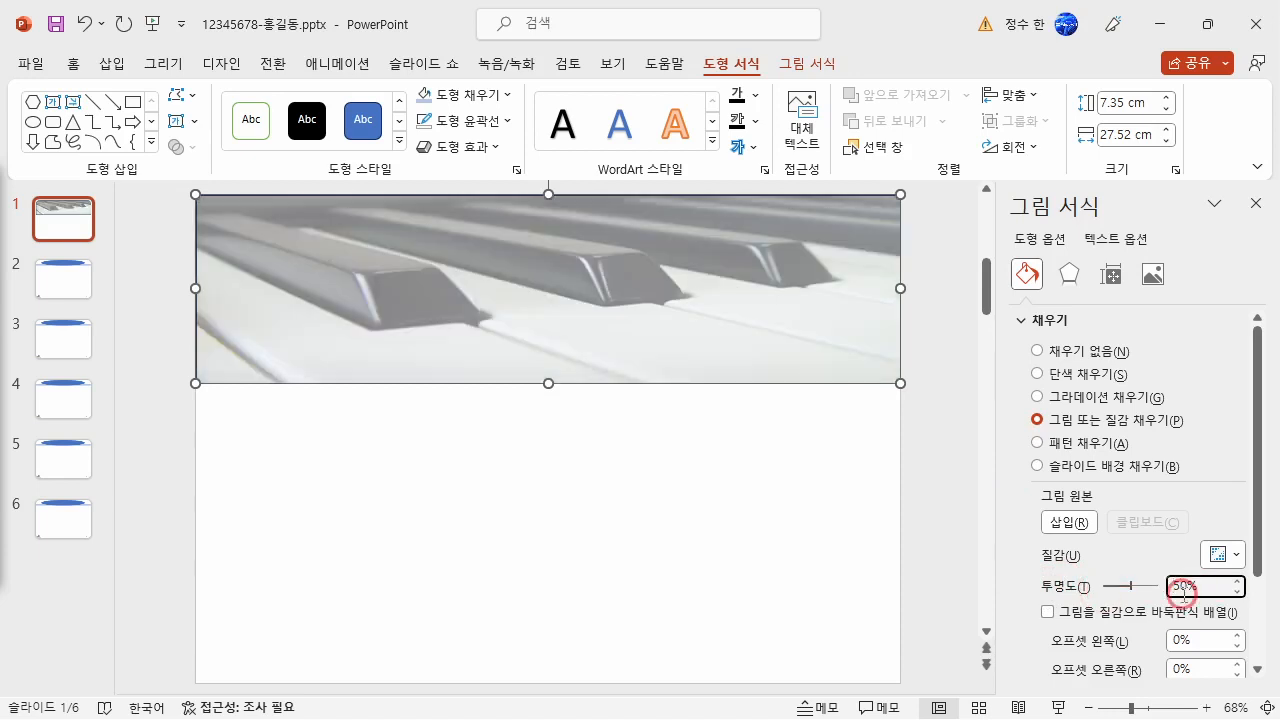
- Apply 5 pt soft edges to the picture-filled rectangle, close its formatting options and deselect it
left_click(1070, 276)
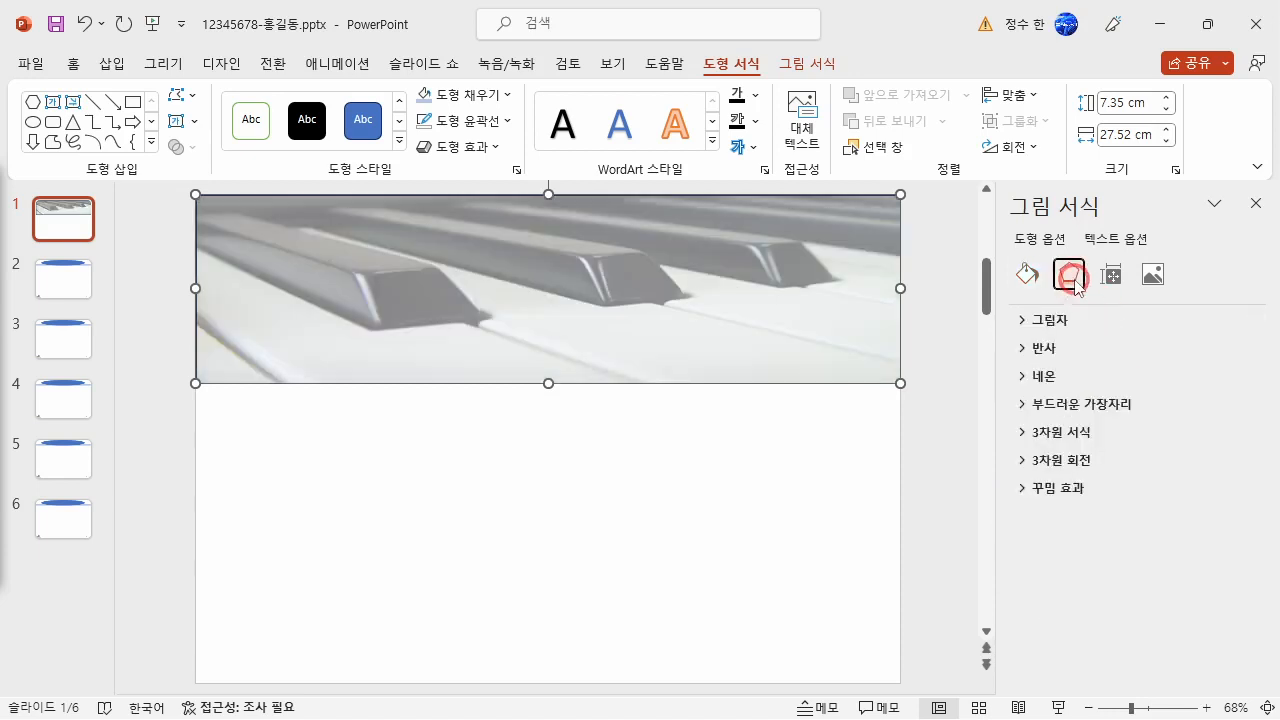
left_click(1060, 404)
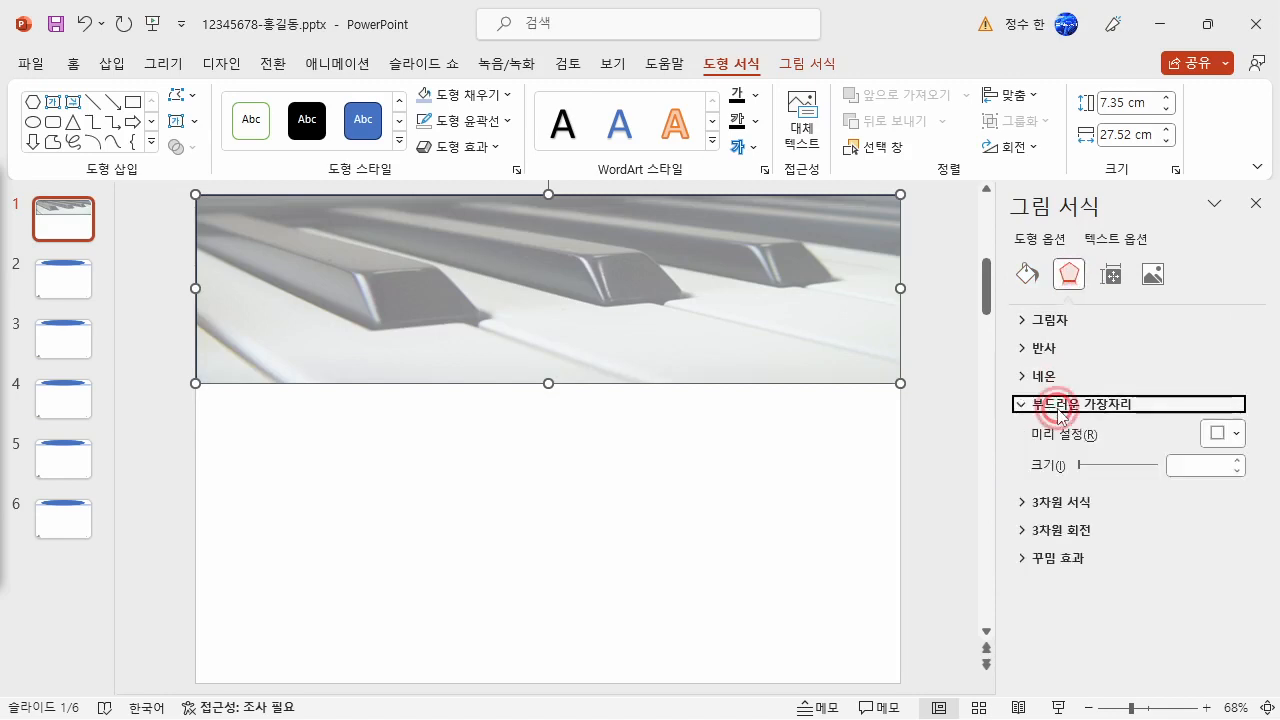
left_click(1237, 460)
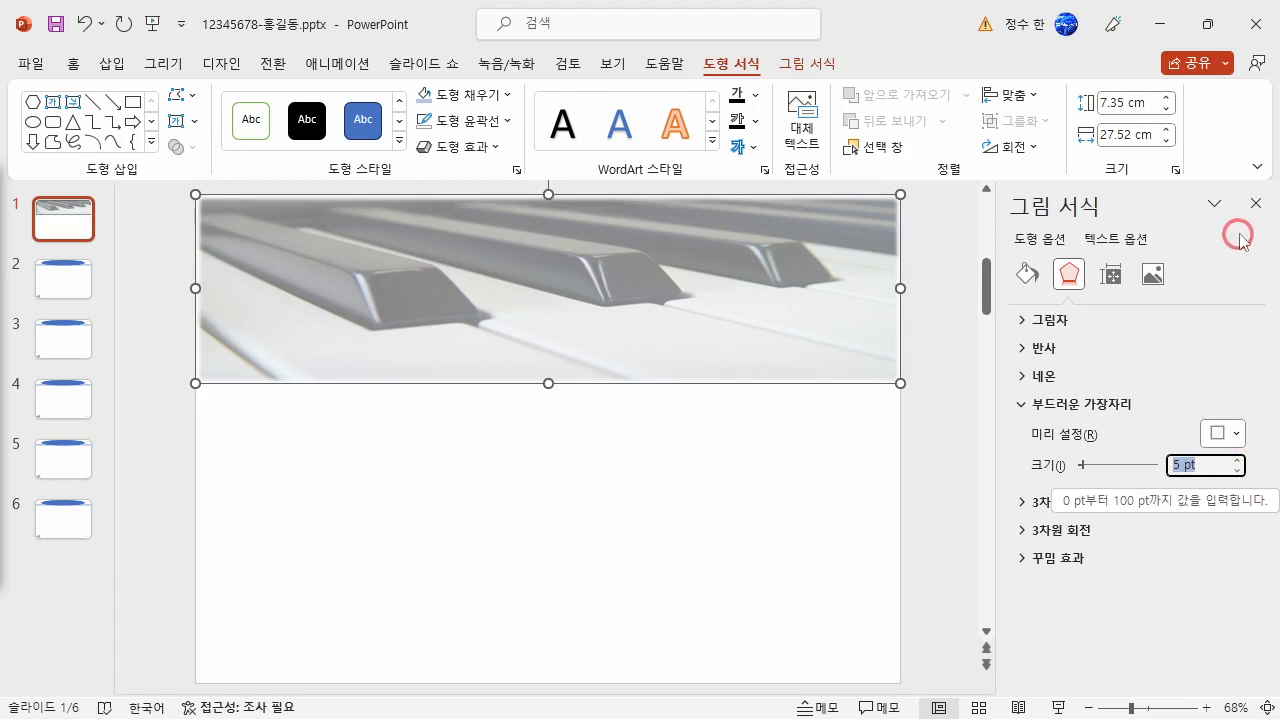
left_click(1257, 203)
left_click(908, 460)
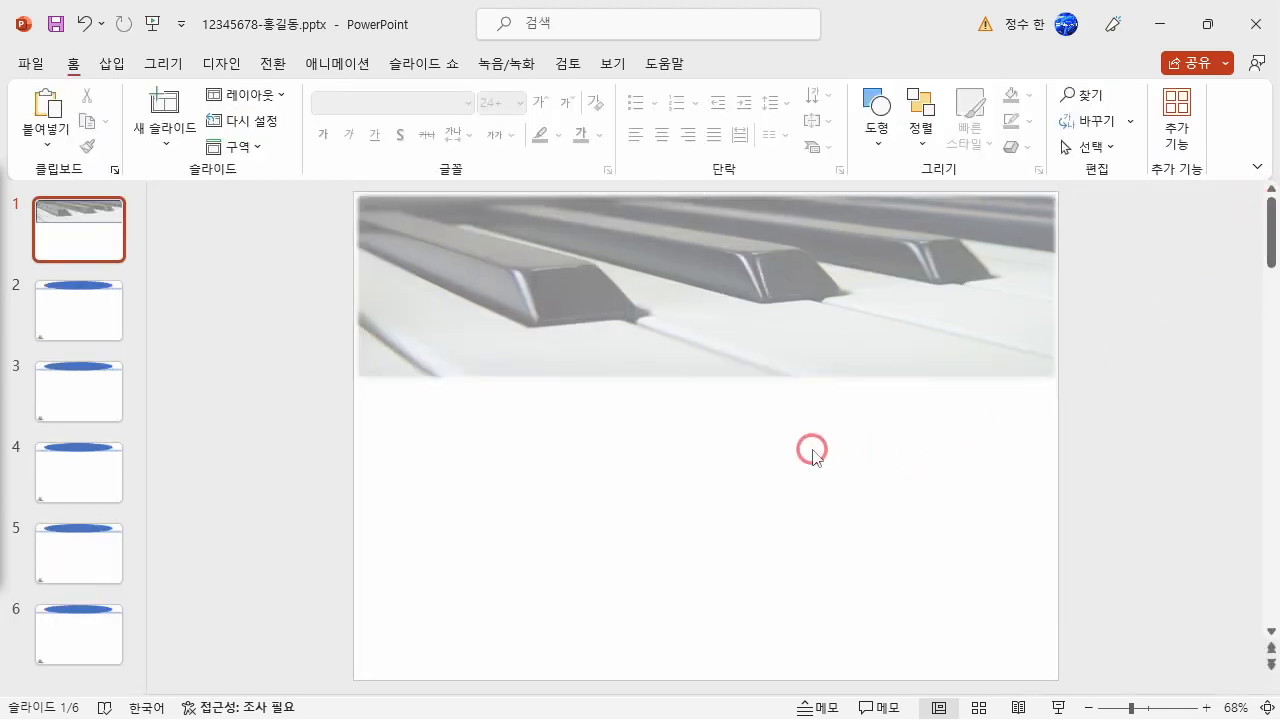
- Insert WordArt in the first black style on slide 1, reading "Traditional Culture", and select its whole box
left_click(113, 66)
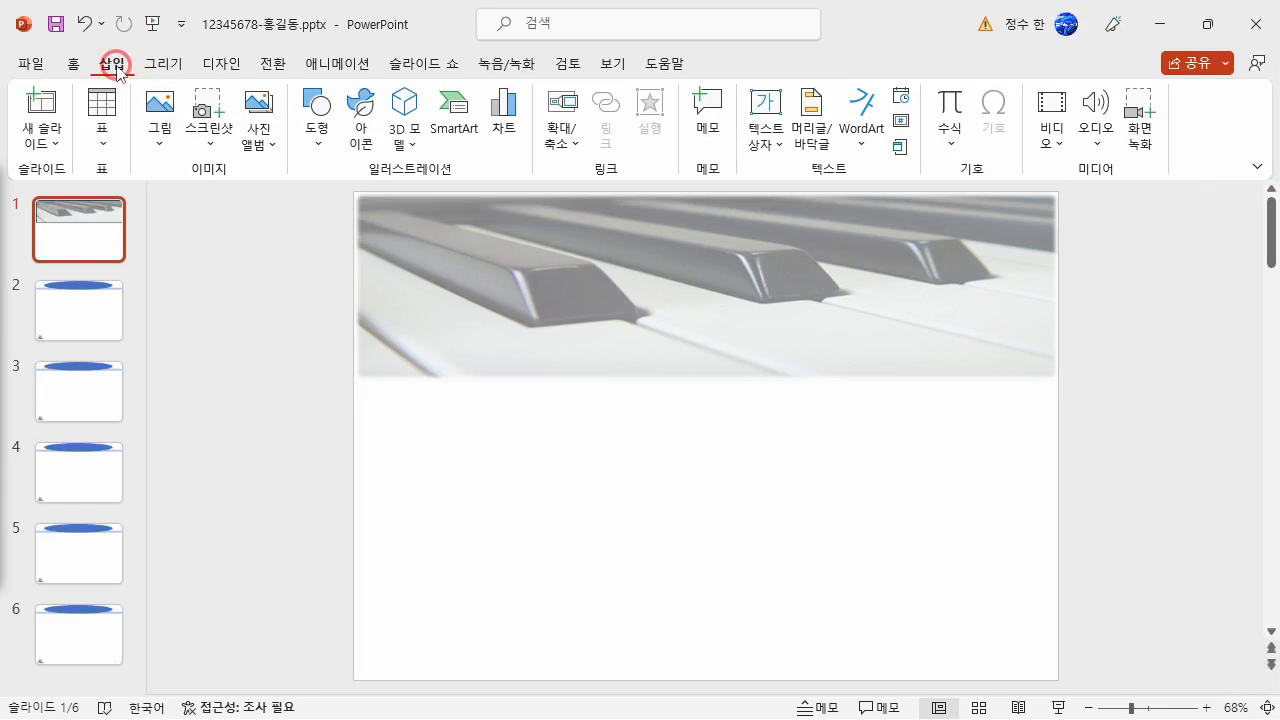
left_click(860, 128)
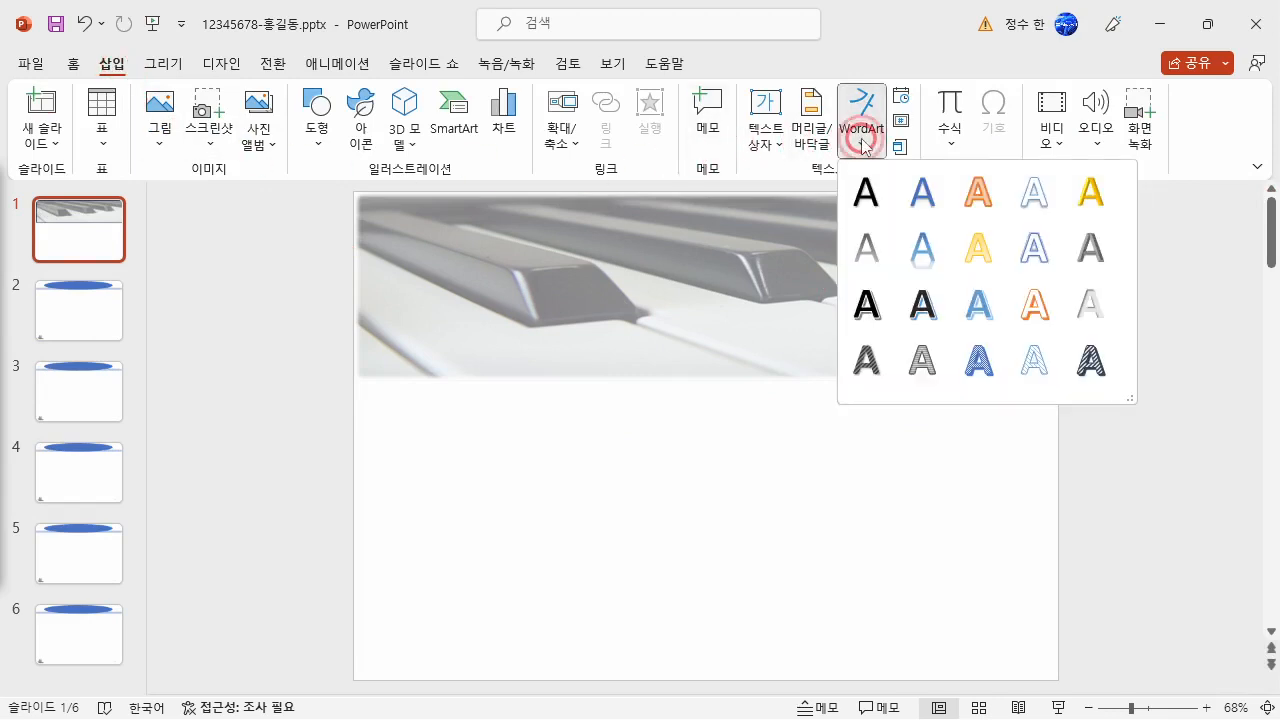
left_click(866, 193)
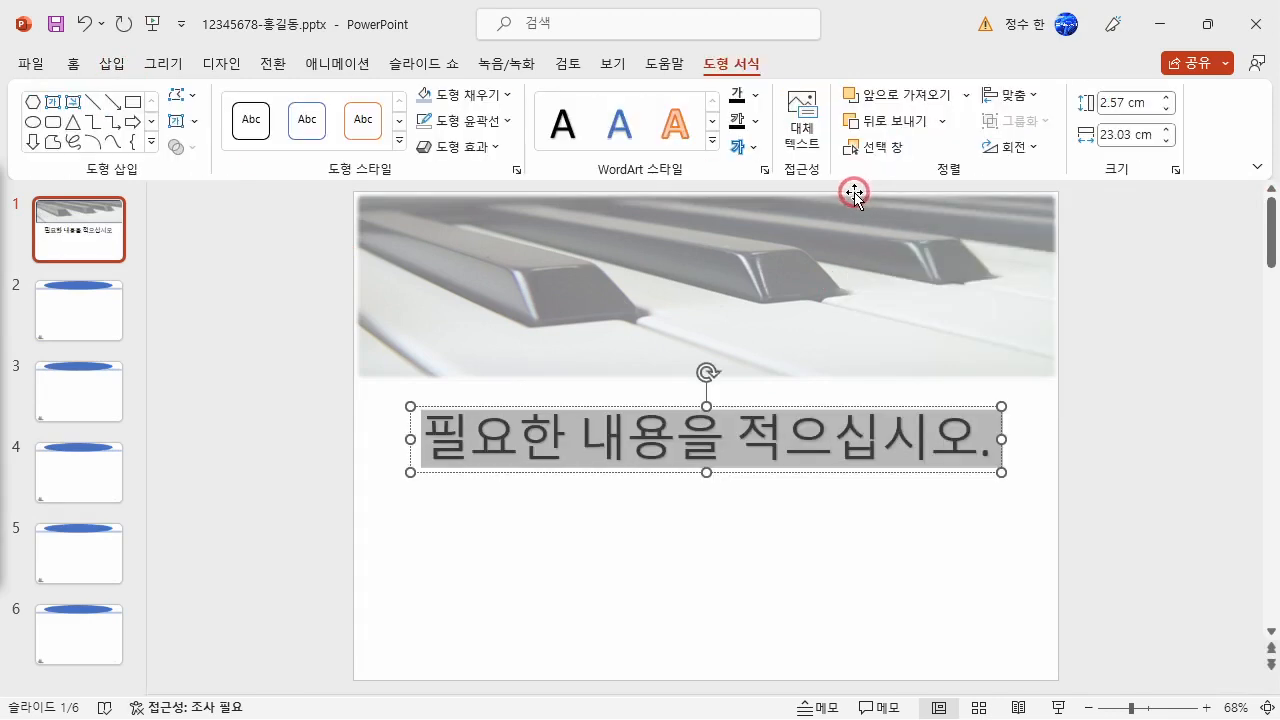
type("Traditional Culture")
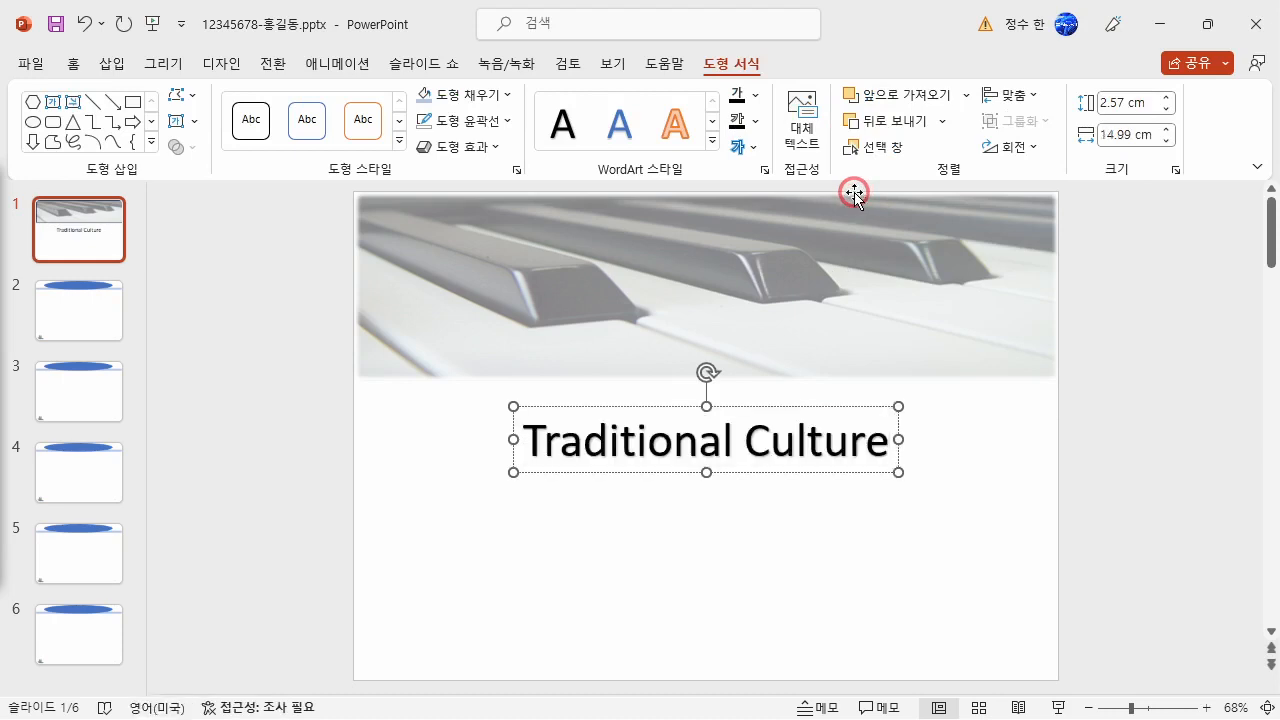
left_click_drag(542, 451, 946, 466)
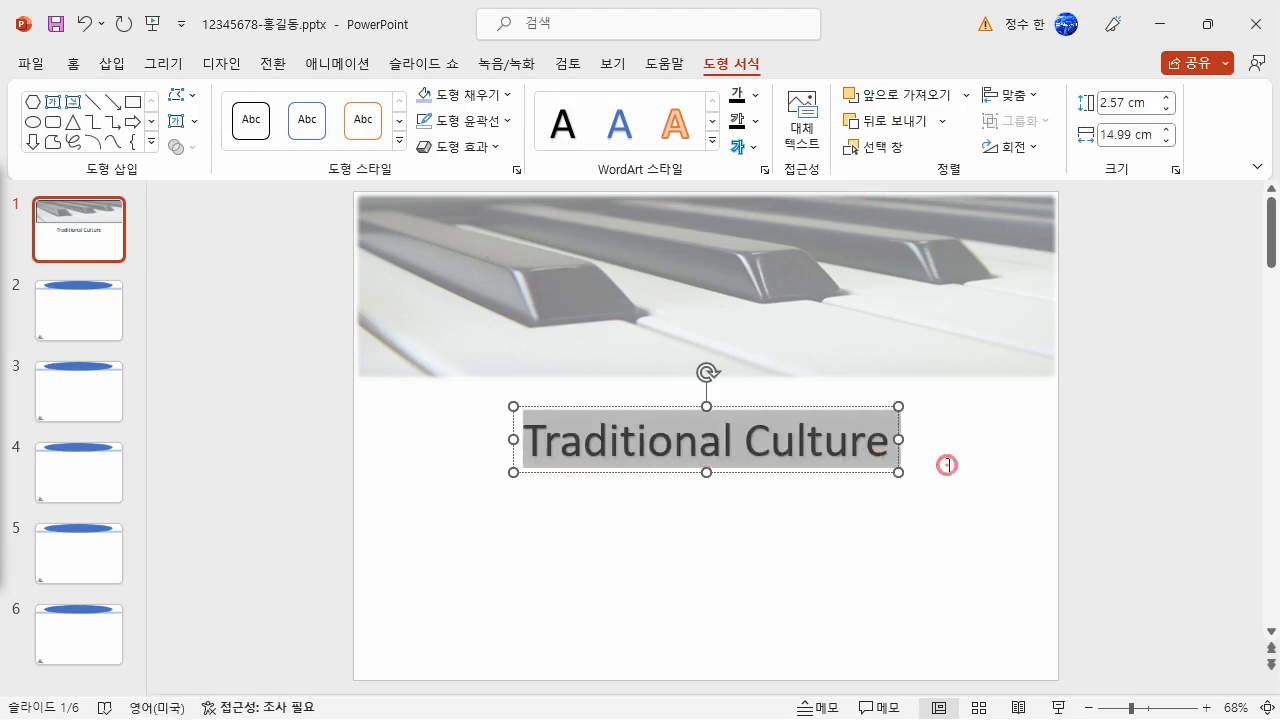
left_click(846, 472)
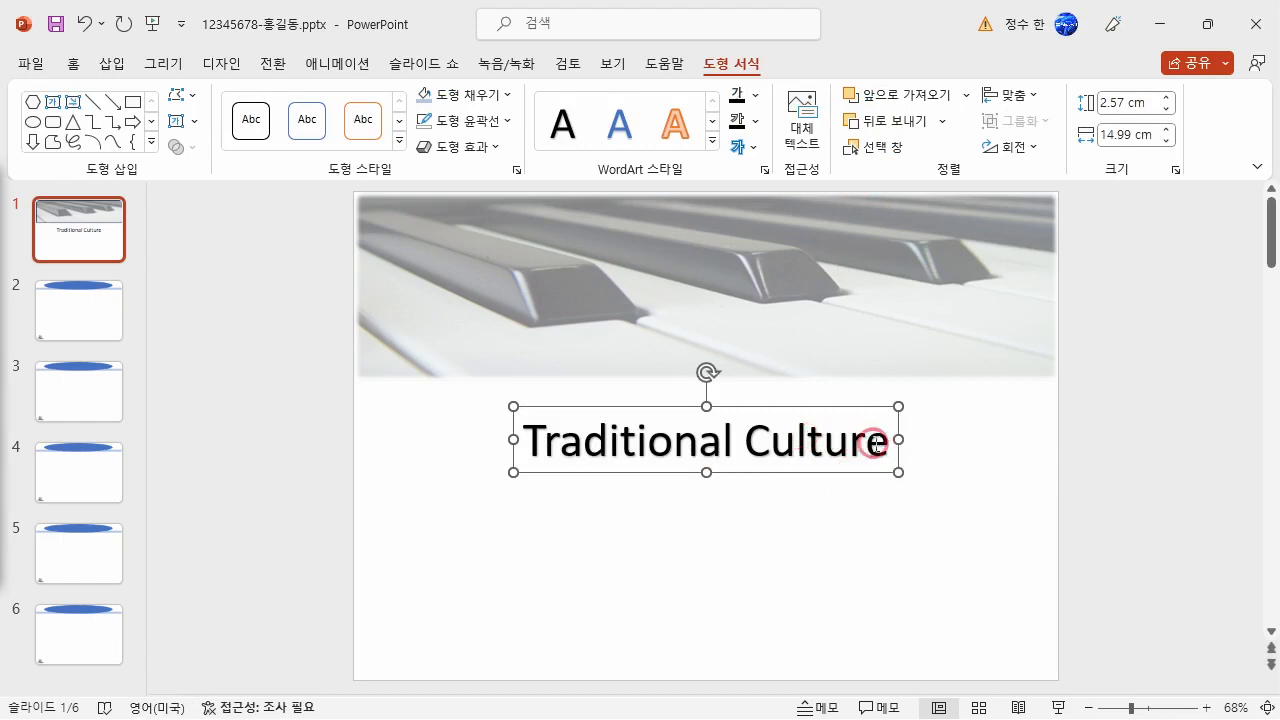
left_click(886, 444)
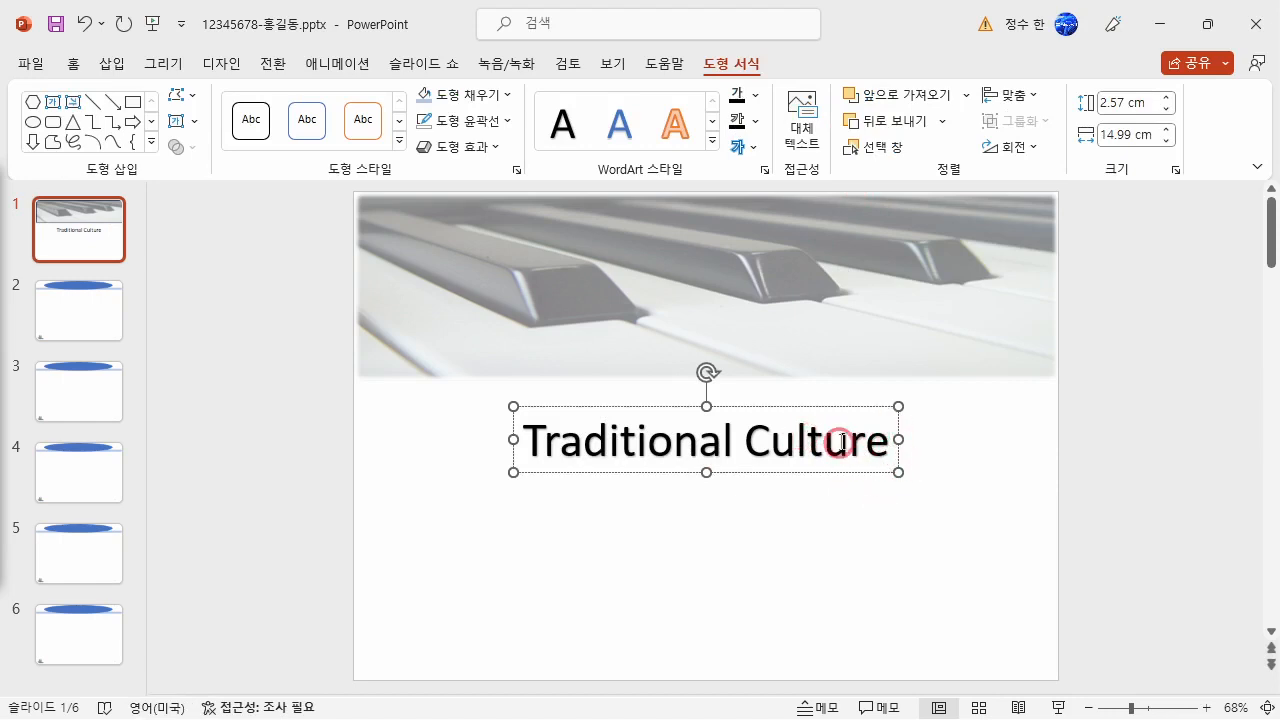
left_click(899, 430)
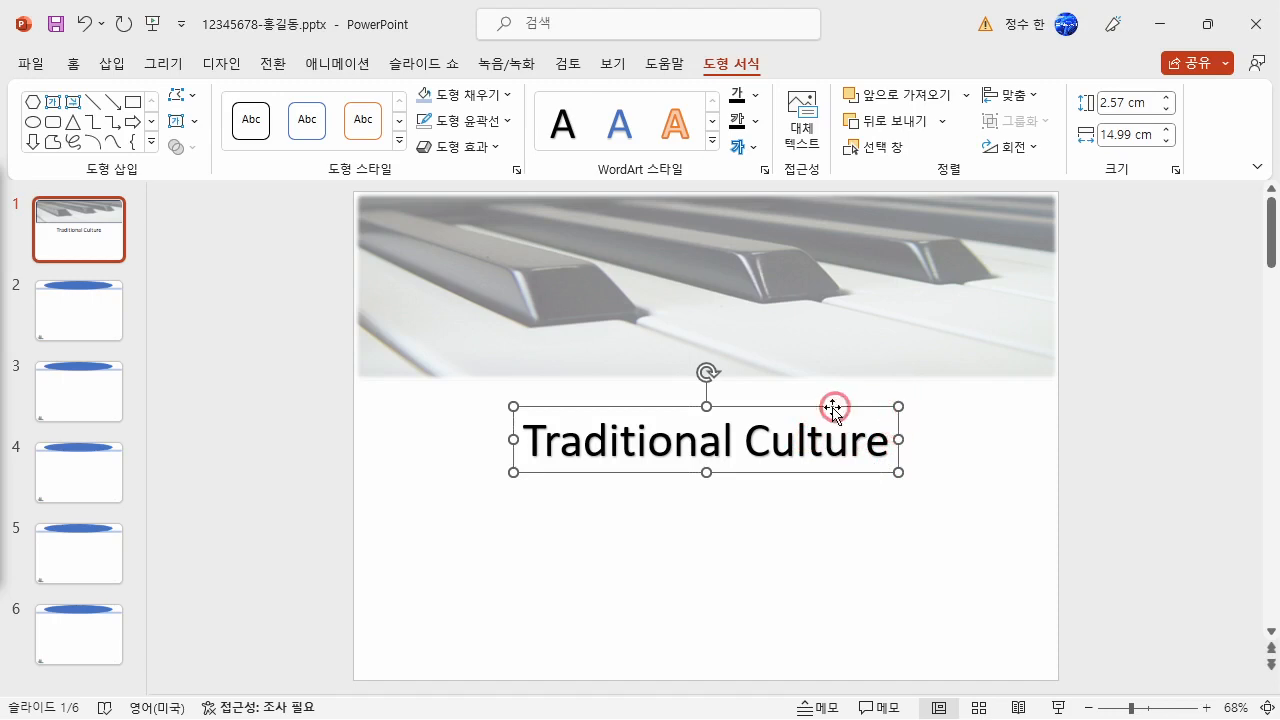